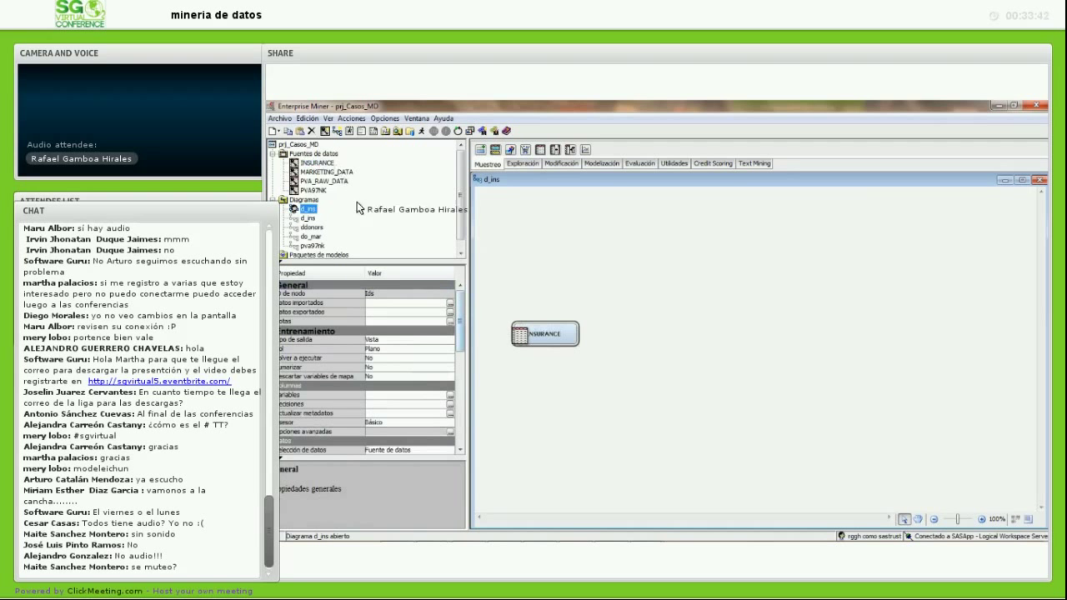
Step: Review the INSURANCE data source's decision processing, checking the adjusted prior probabilities and the decision weights
click(451, 311)
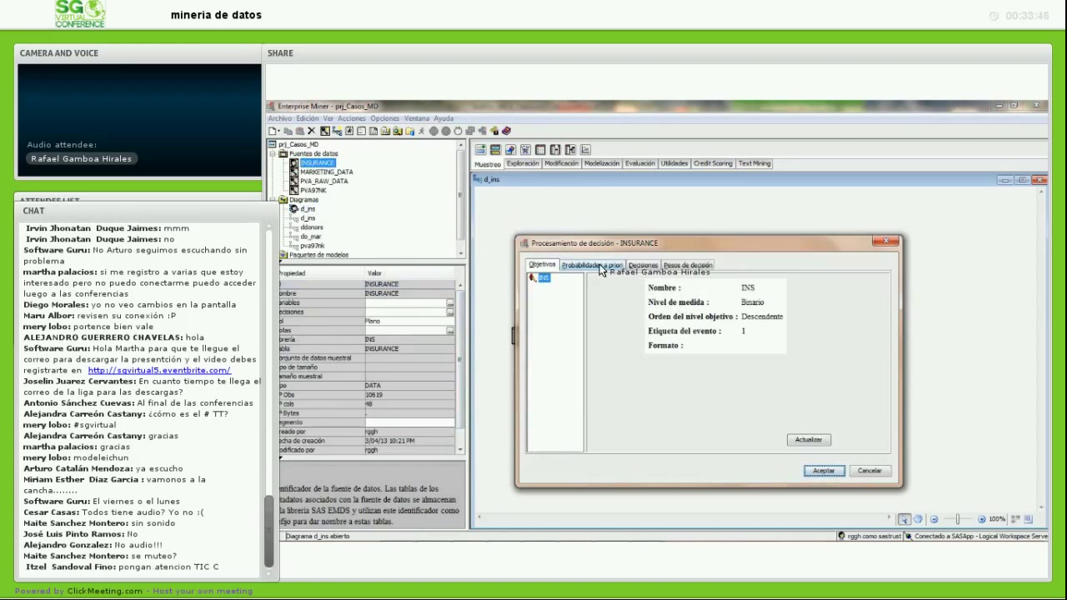
click(594, 265)
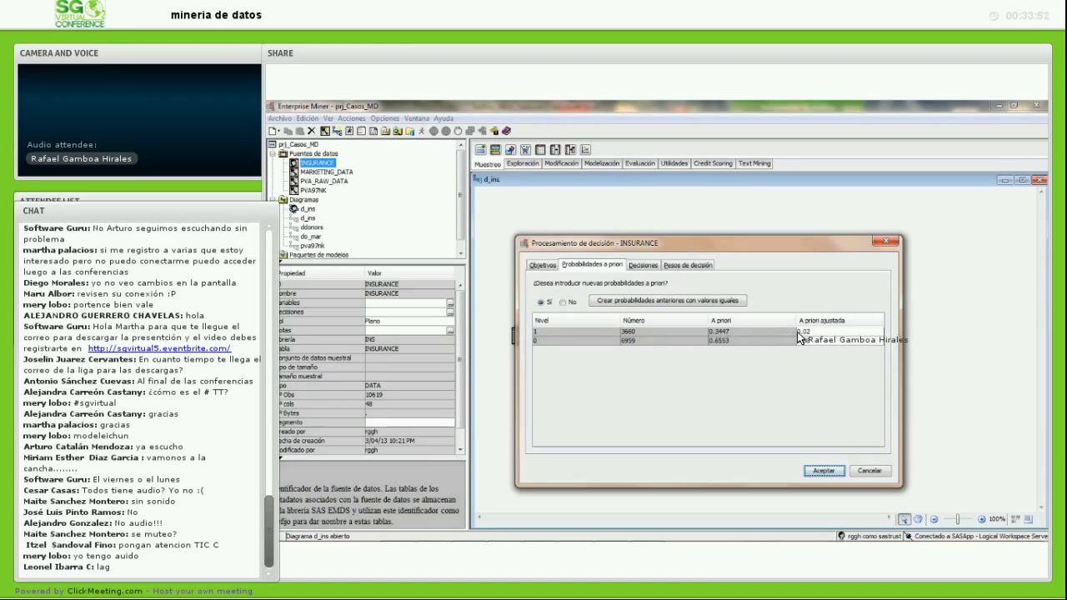
click(592, 331)
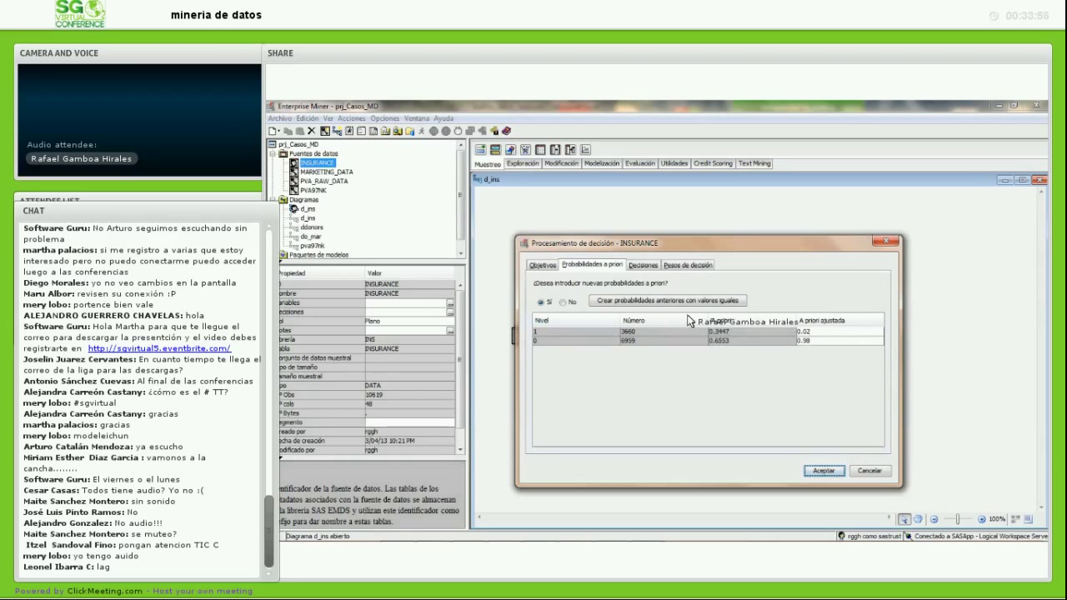
click(687, 264)
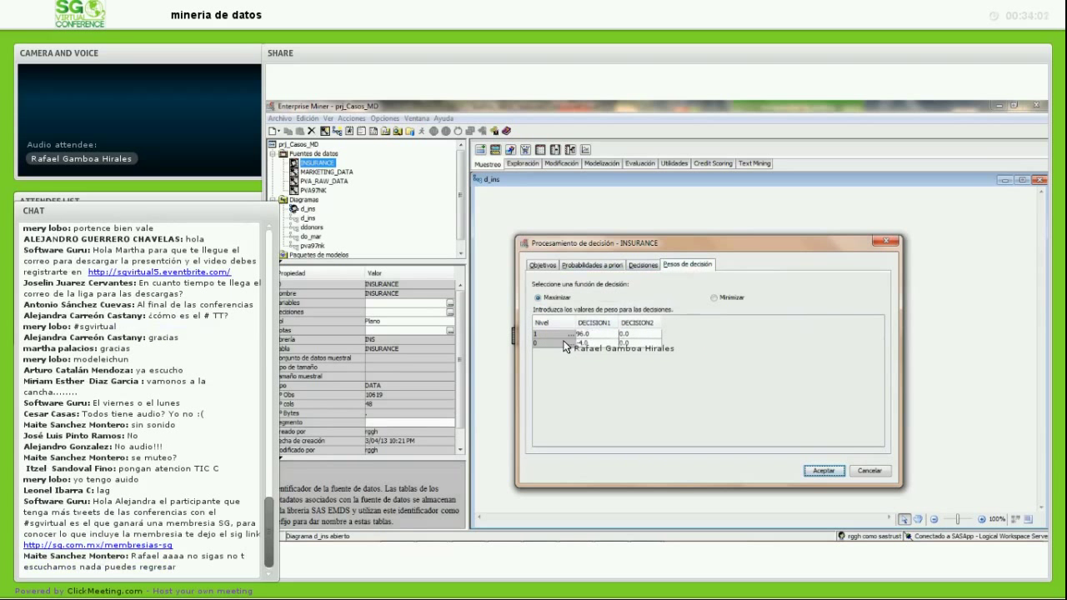
click(578, 343)
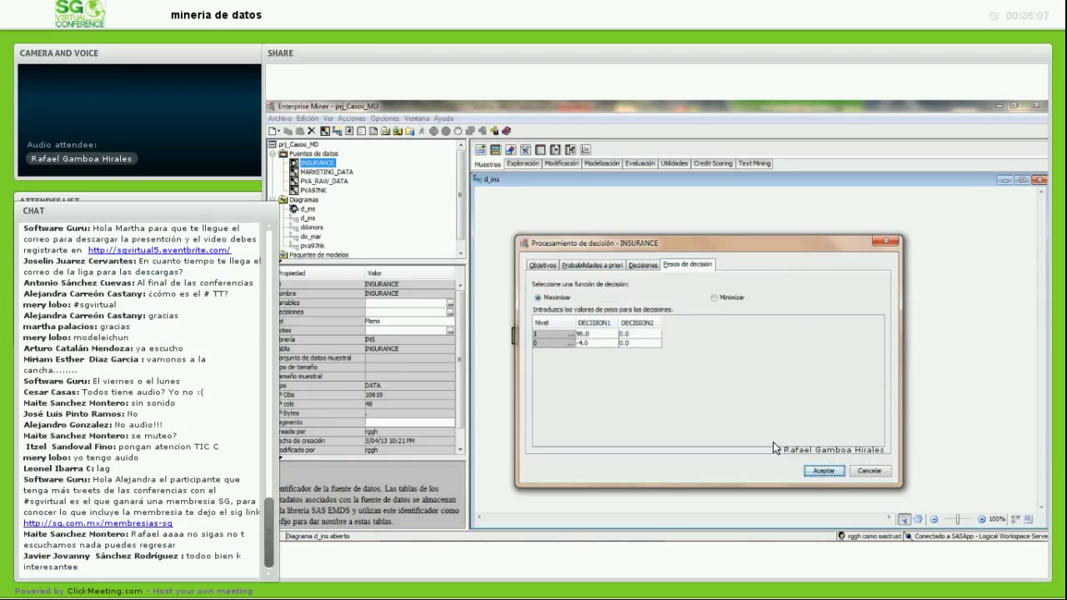
click(824, 471)
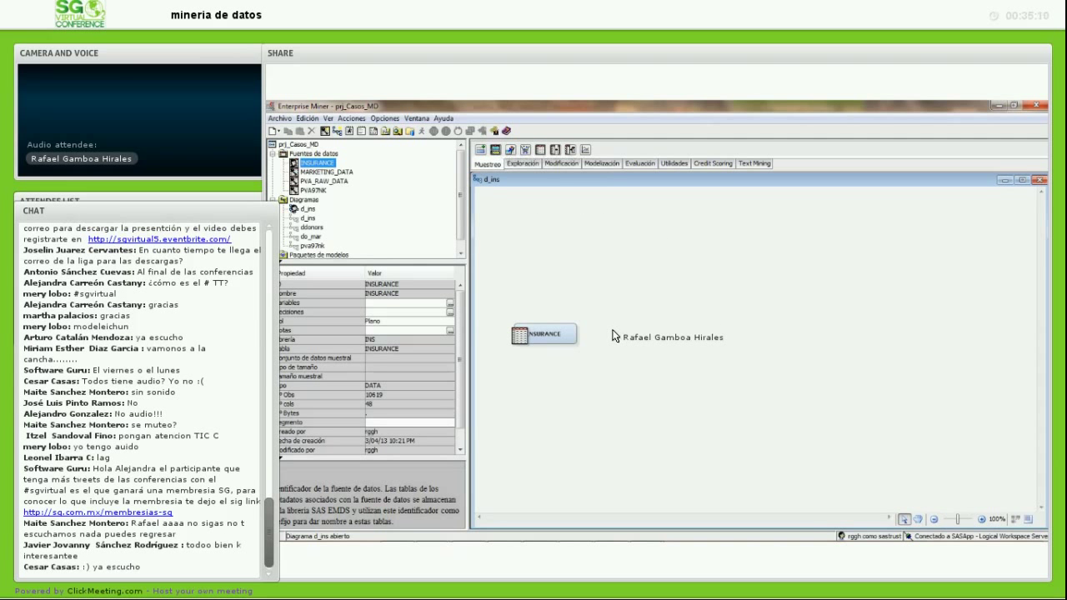
Step: Connect a Partición de datos node after INSURANCE and allocate 55 to training, 45 to validation and 0 to test
drag(596, 332, 621, 340)
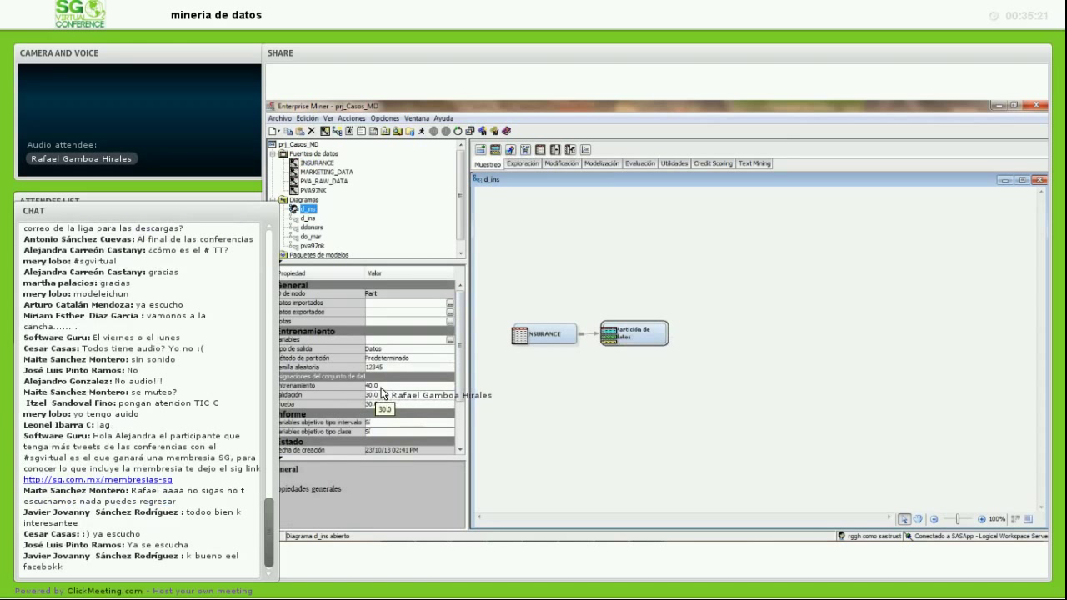
click(368, 386)
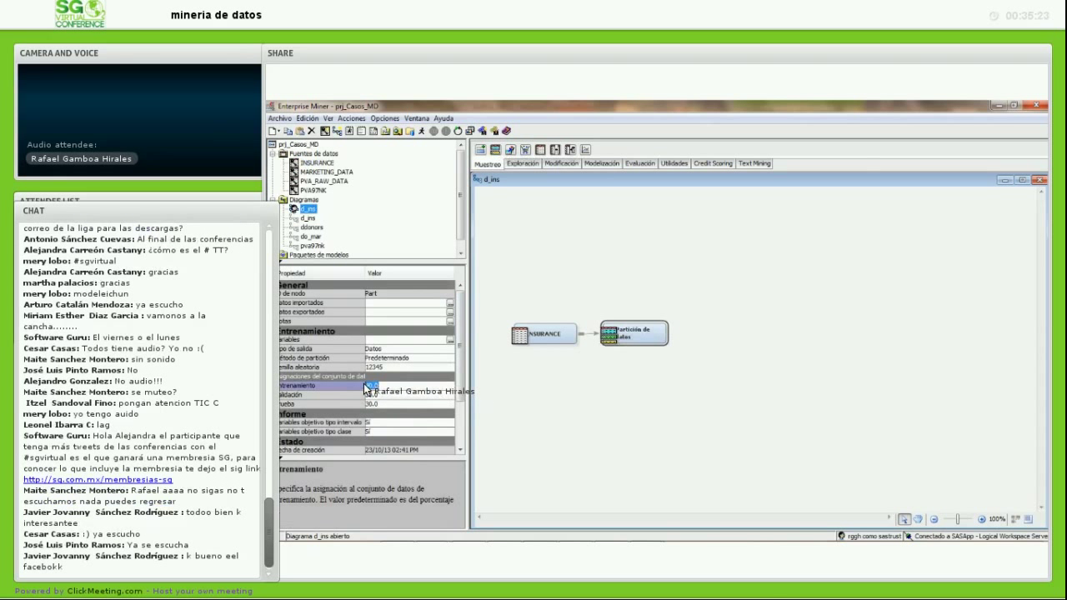
text(55)
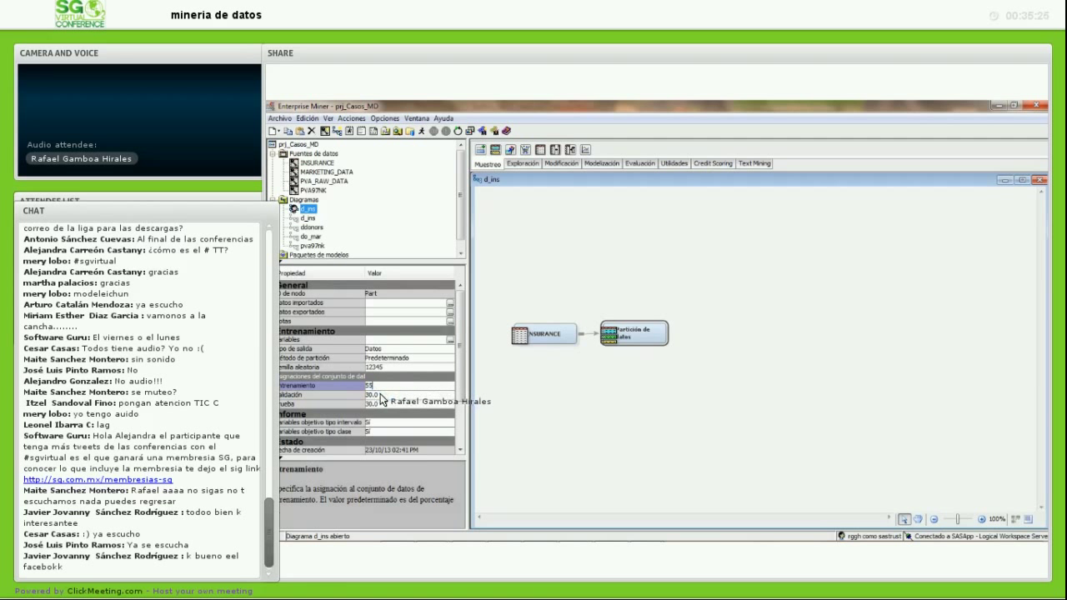
click(382, 395)
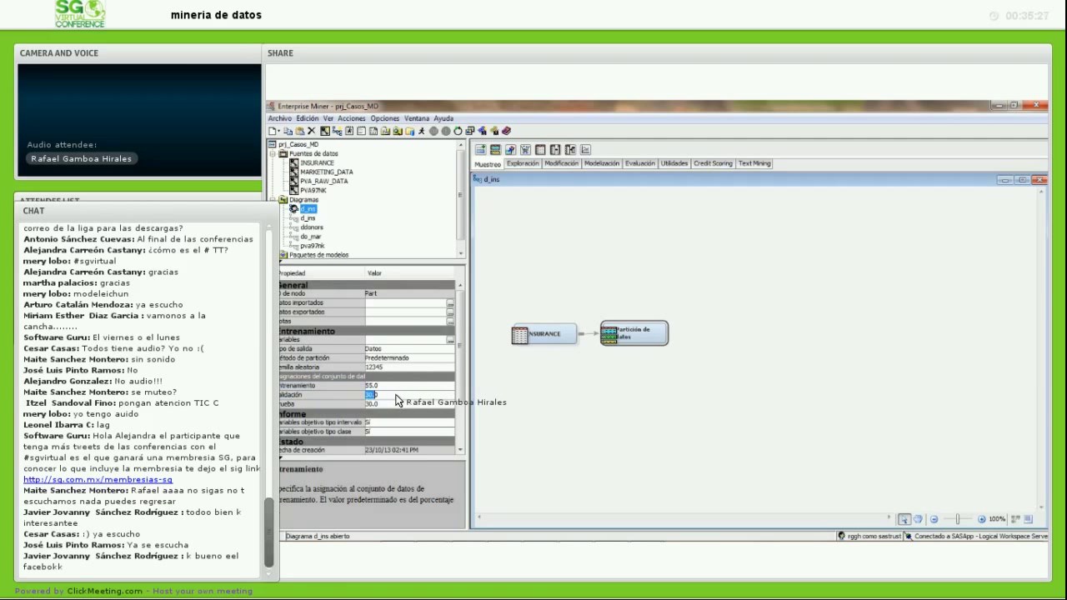
text(45)
click(384, 405)
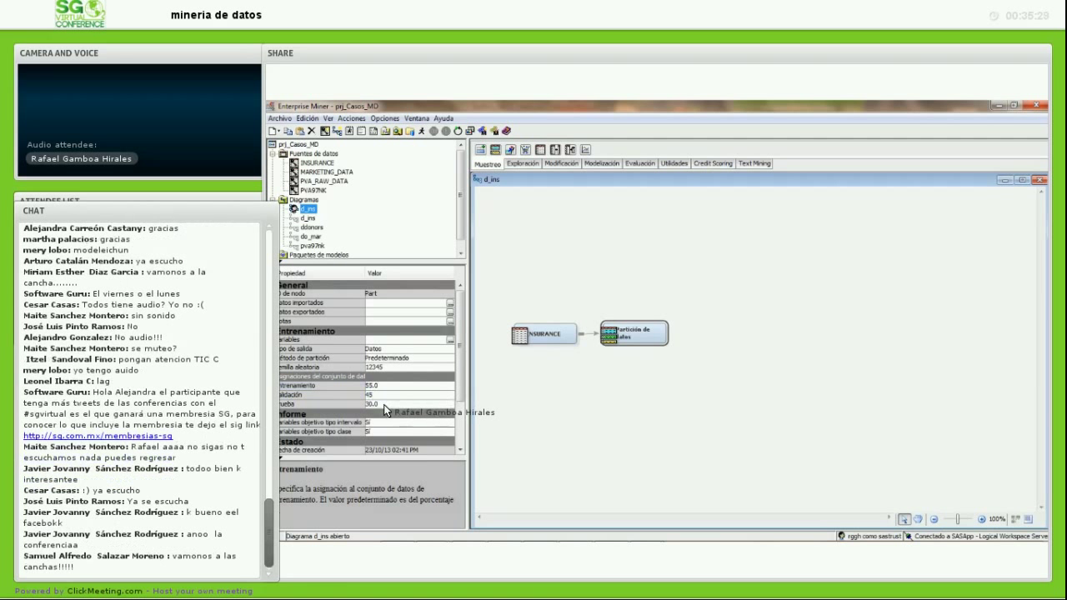
text(0)
Step: Run the diagram path through the Partición de datos node
right_click(622, 333)
click(653, 368)
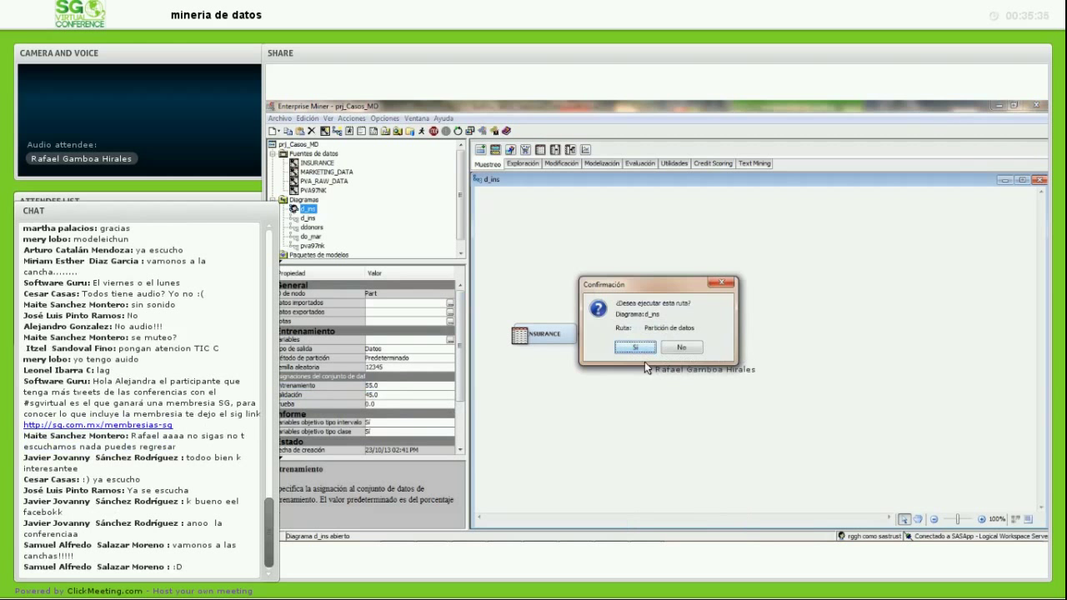
key(Return)
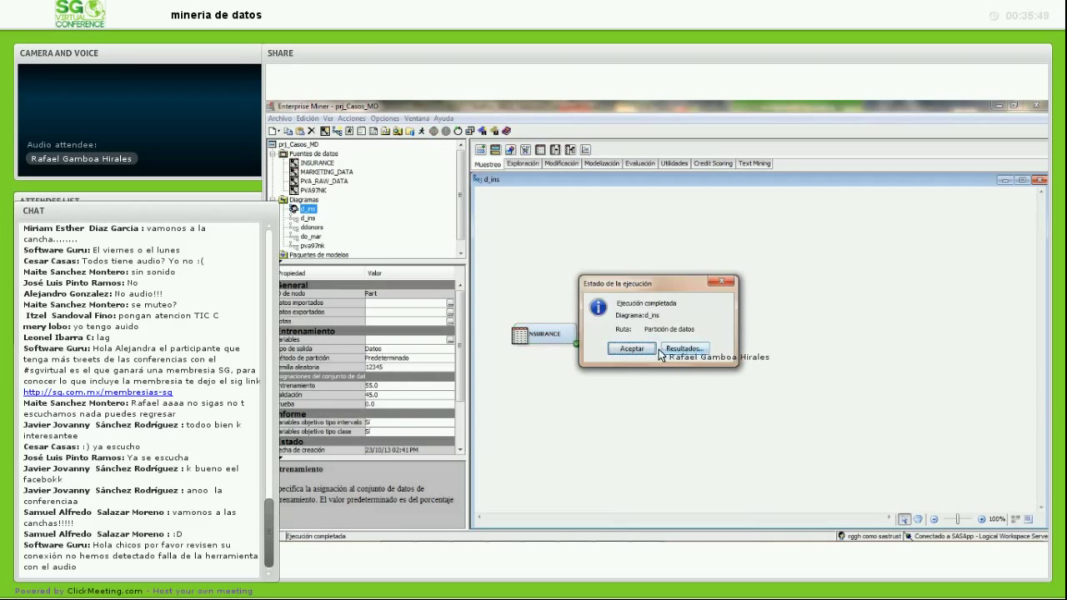
Step: Examine the partition results, comparing the INS target class percentages across the DATA, TRAIN and VALIDATE sets
click(658, 350)
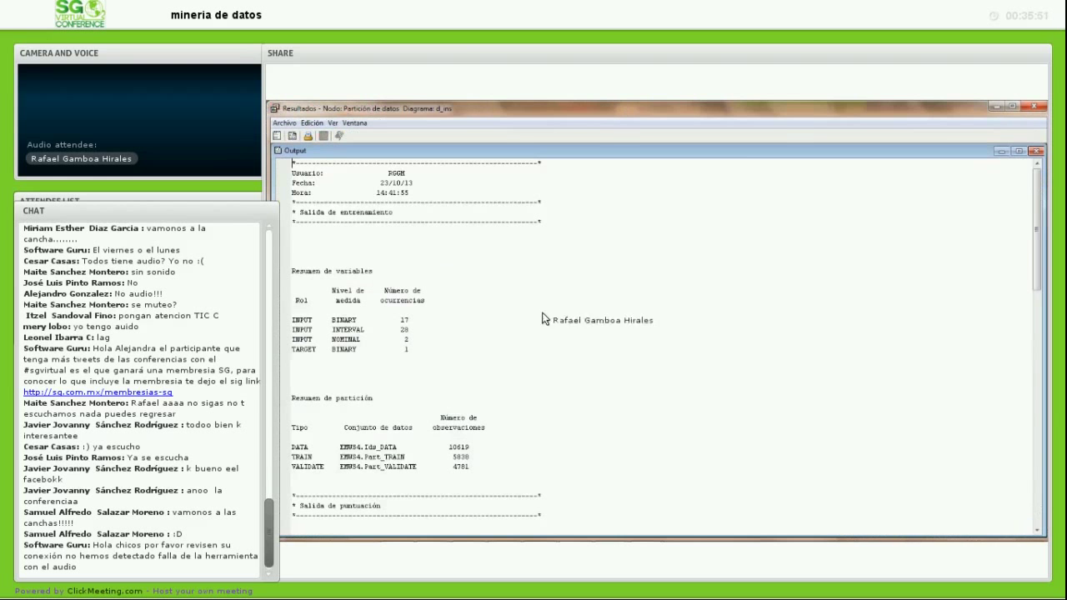
scroll(485, 321, down, 5)
scroll(484, 321, down, 6)
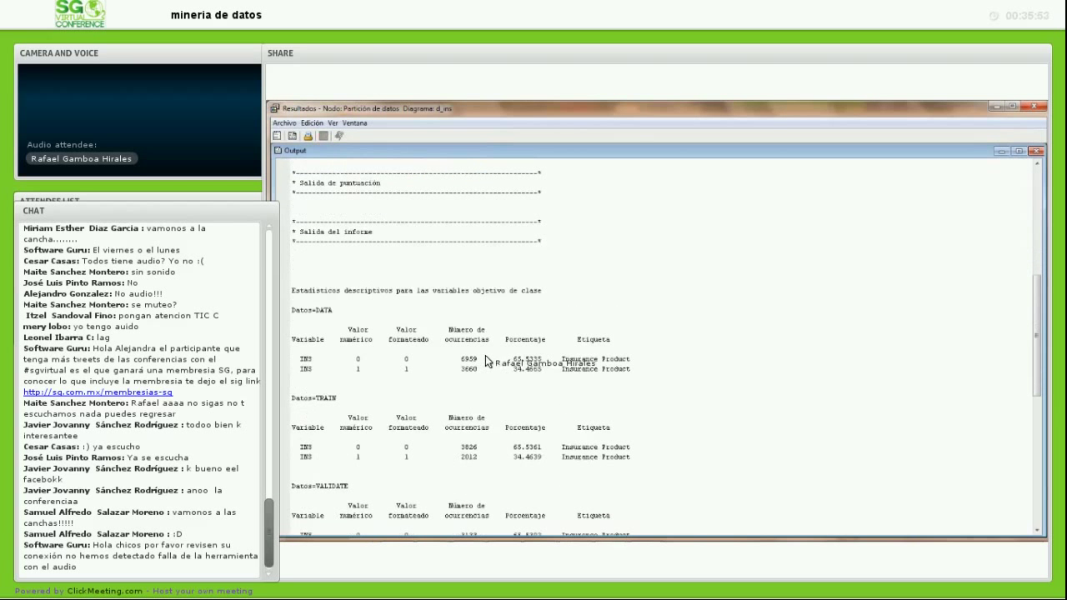
drag(302, 360, 363, 370)
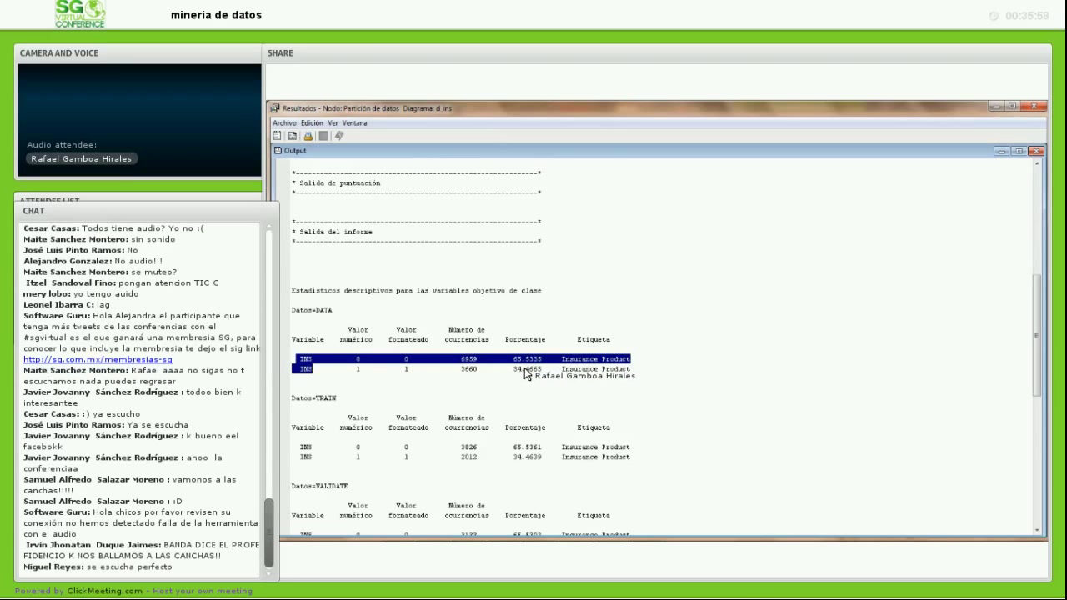
scroll(522, 382, down, 3)
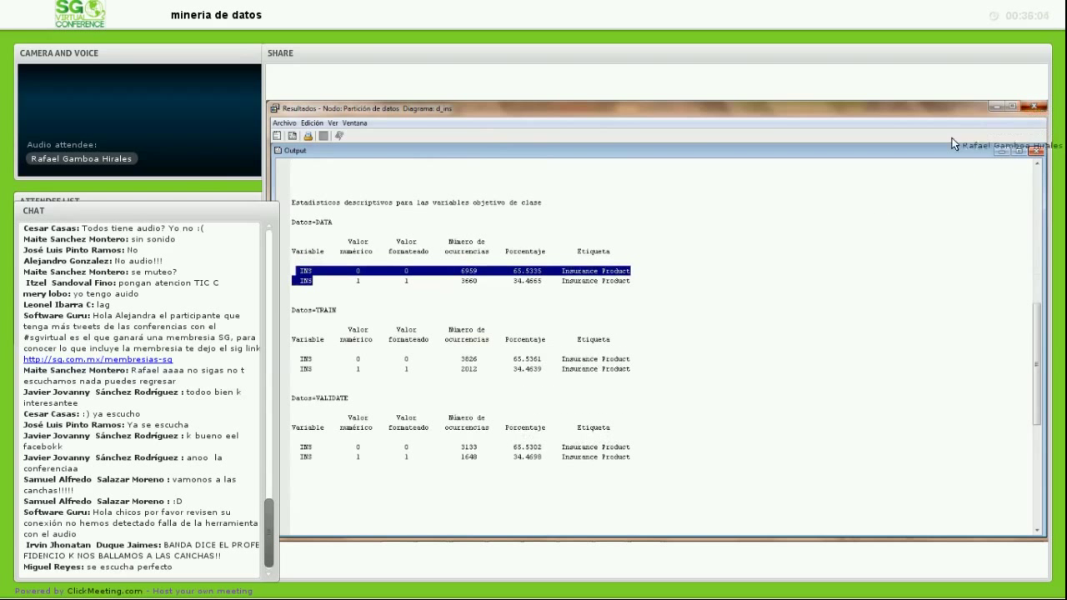
click(1033, 109)
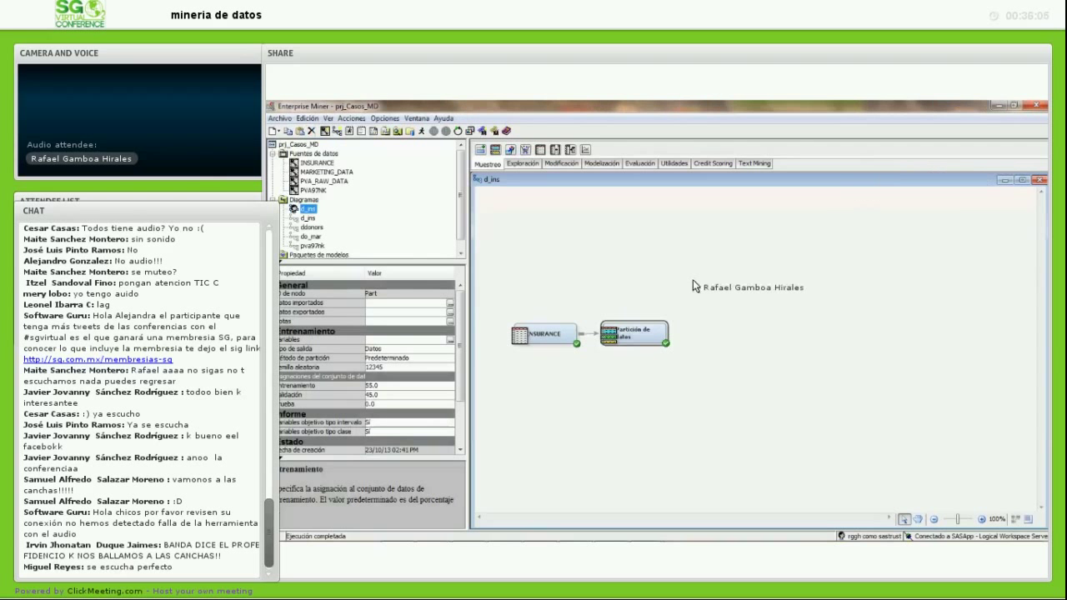
Step: Add Árboles de decisión, Red neuronal and Regresión nodes, each connected from the Partición de datos node
click(595, 164)
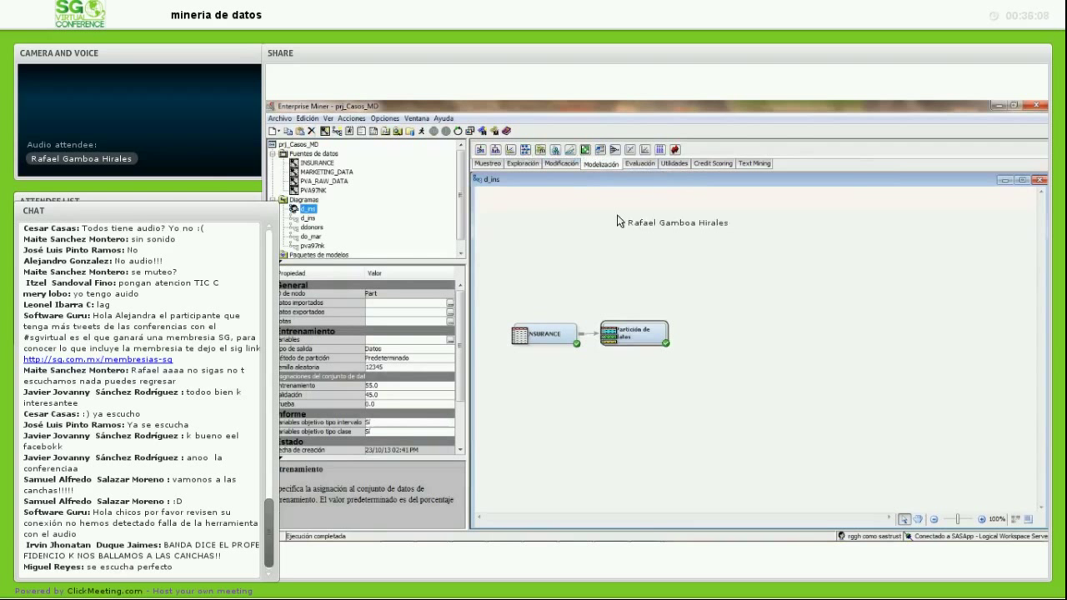
drag(496, 149, 712, 283)
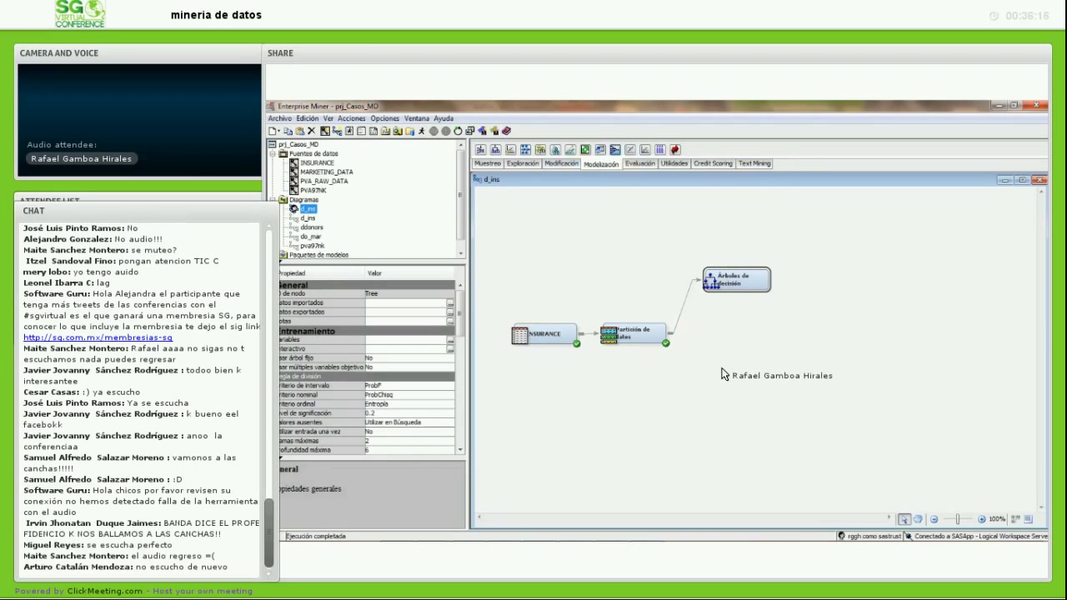
mouse_move(700, 361)
mouse_down()
mouse_move(714, 357)
mouse_move(727, 385)
mouse_move(704, 382)
mouse_up()
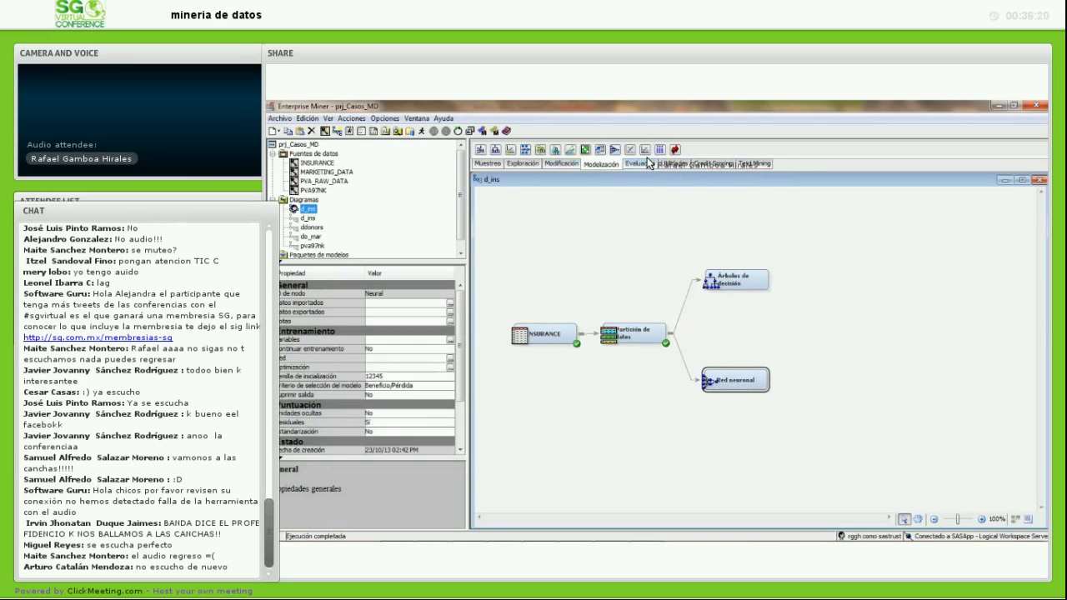
drag(649, 155, 738, 335)
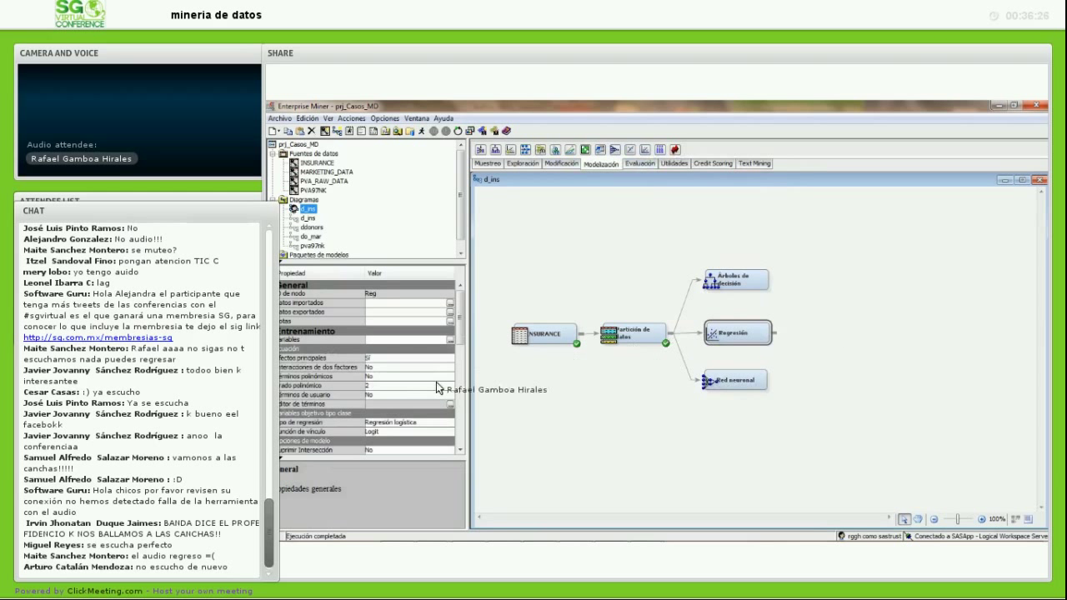
Step: Set the Regresión node's selection model to Progresivo
scroll(459, 360, down, 4)
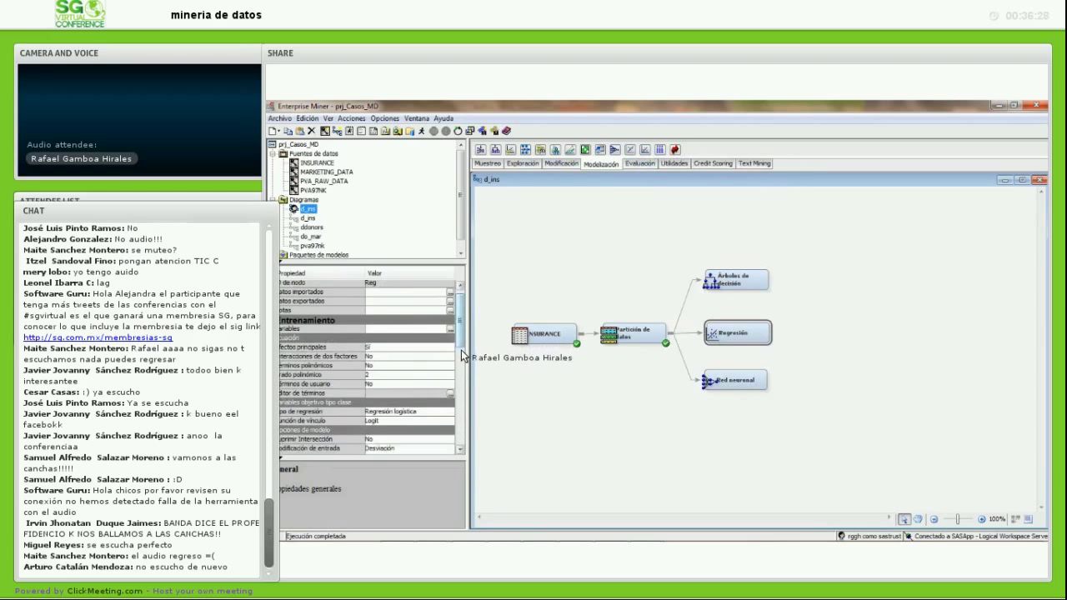
scroll(462, 376, down, 3)
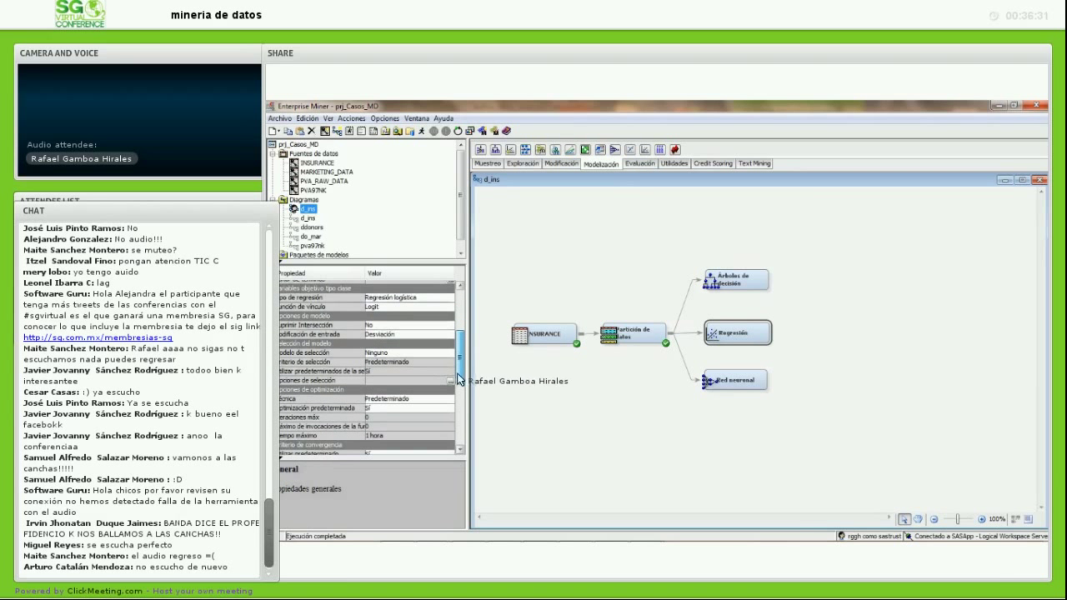
click(401, 353)
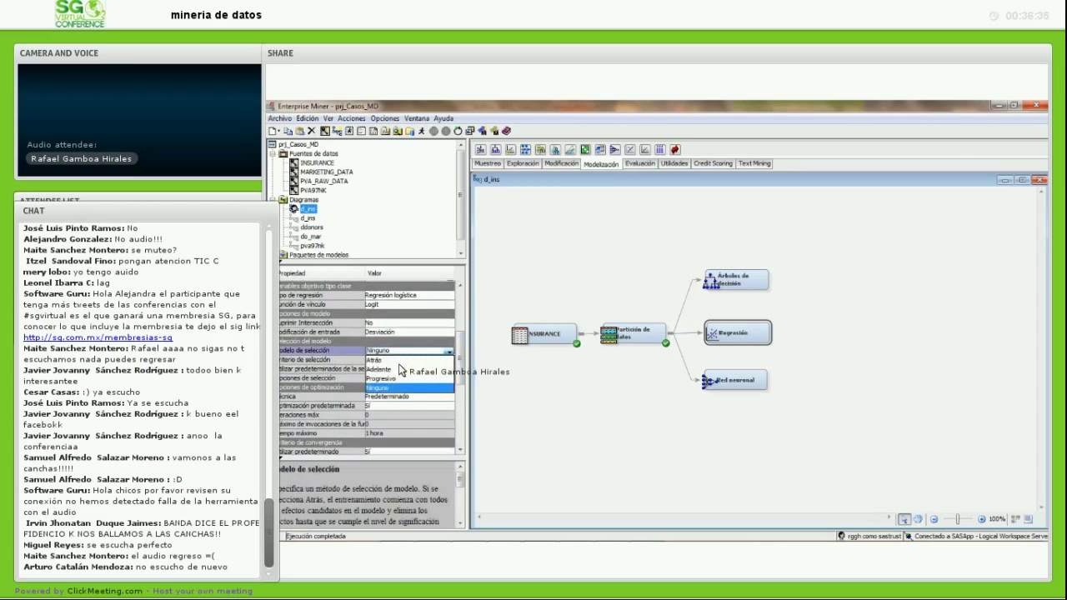
click(406, 361)
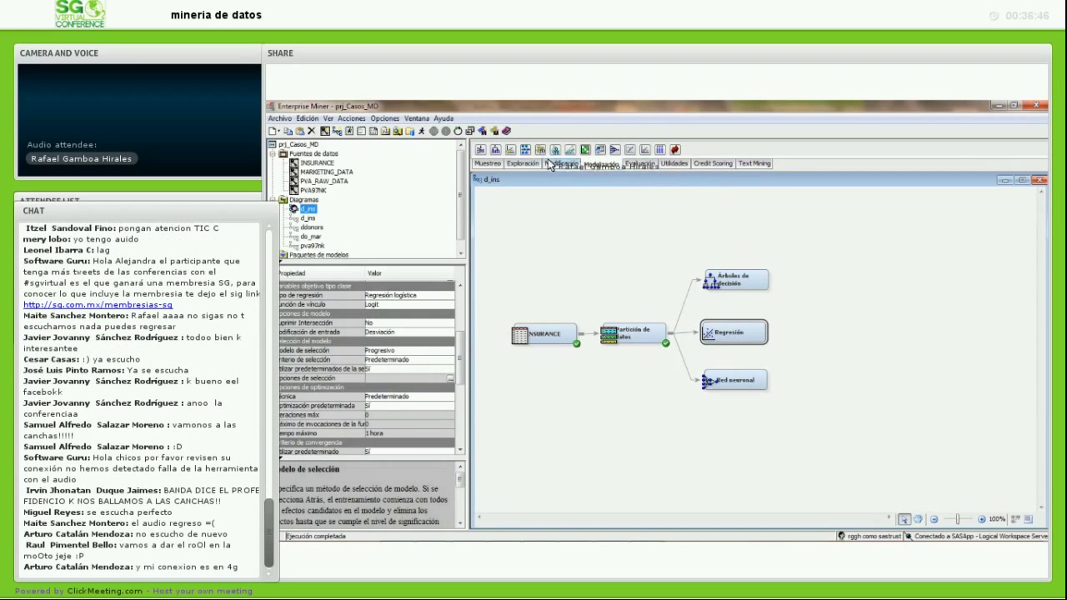
Step: Add a Comparación de modelos node and connect the decision tree, regression and neural network nodes to it
click(636, 164)
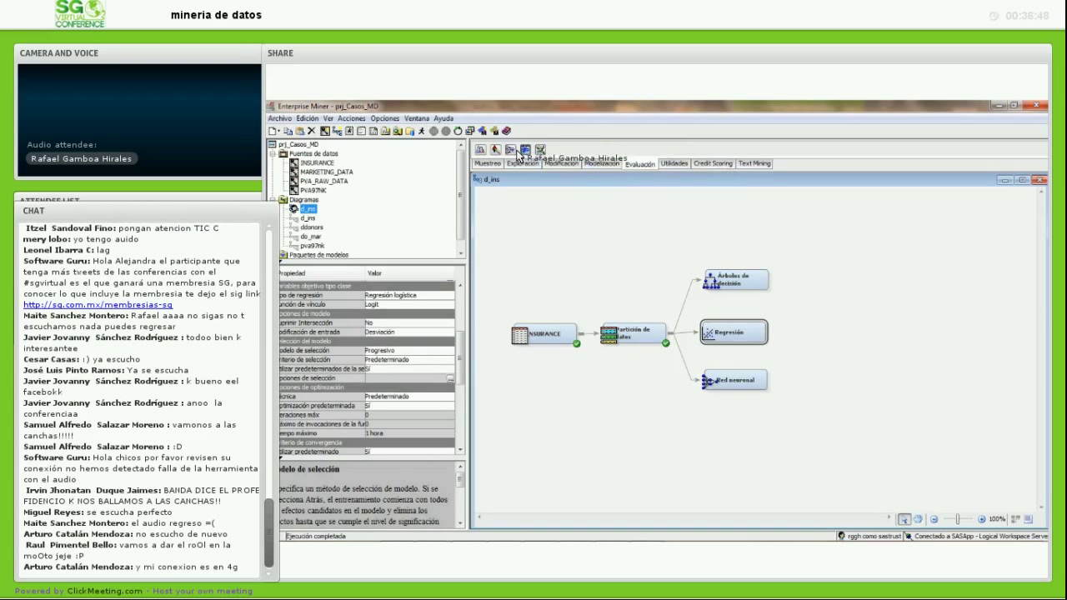
drag(690, 233, 867, 329)
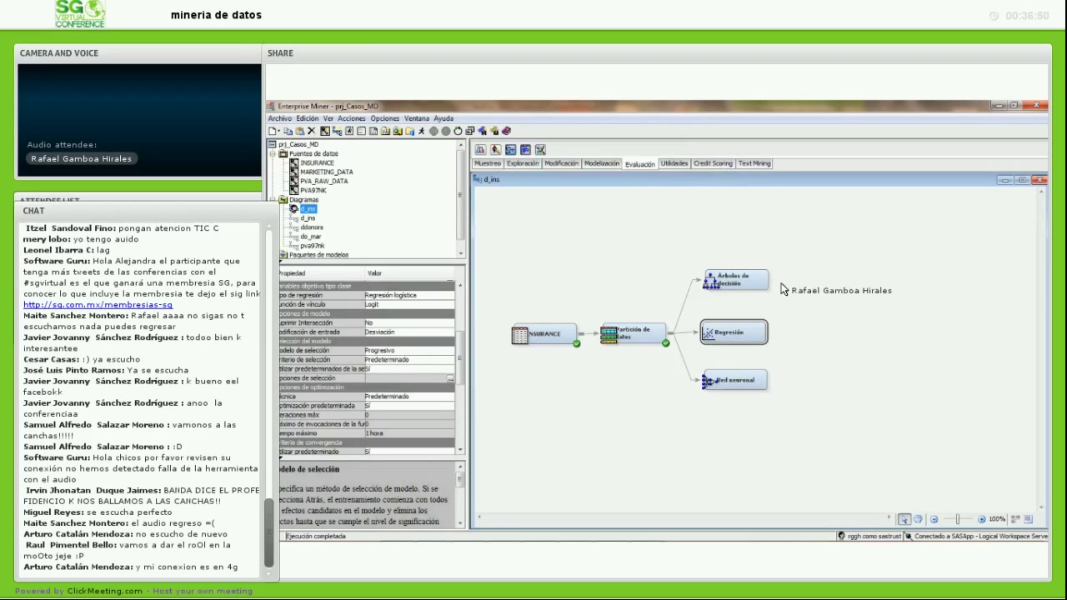
drag(773, 281, 863, 334)
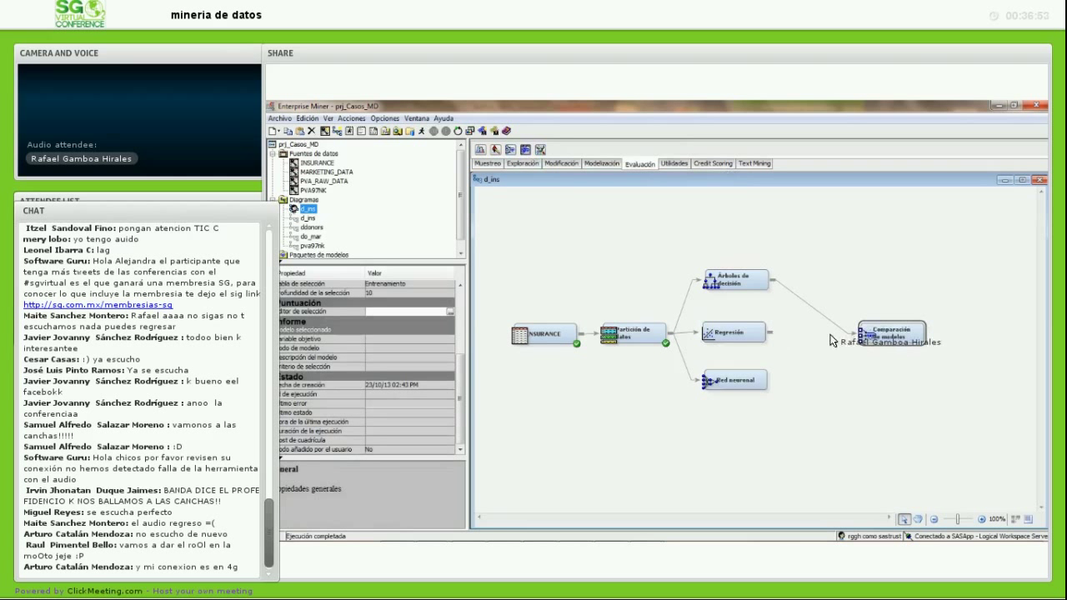
drag(772, 332, 863, 333)
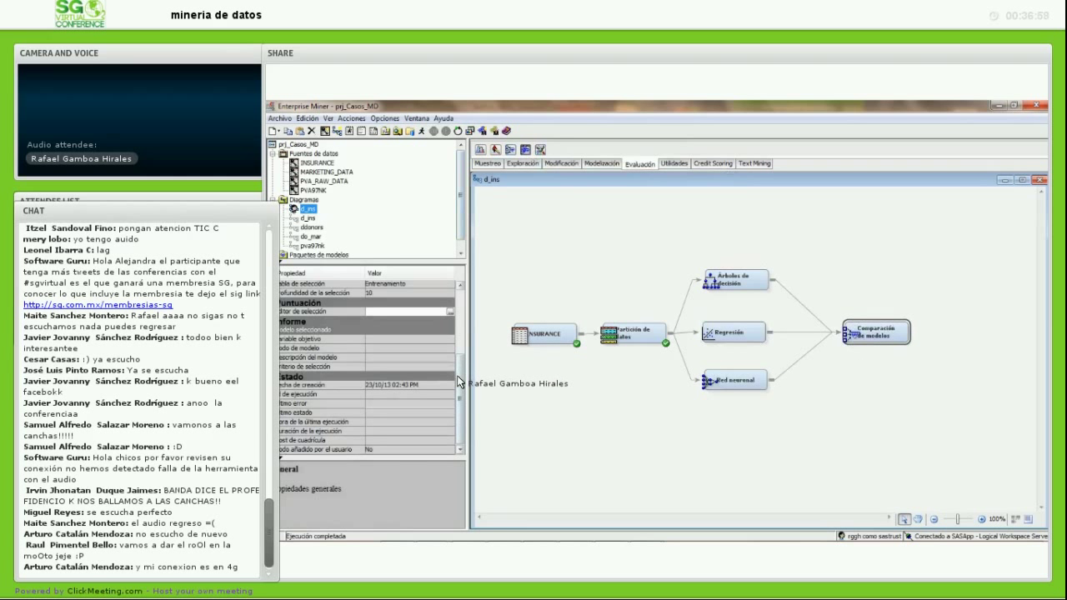
Step: Set the Comparación de modelos node's selection statistic to Beneficio/Pérdida de promedio and its selection table to Validación
drag(460, 373, 437, 352)
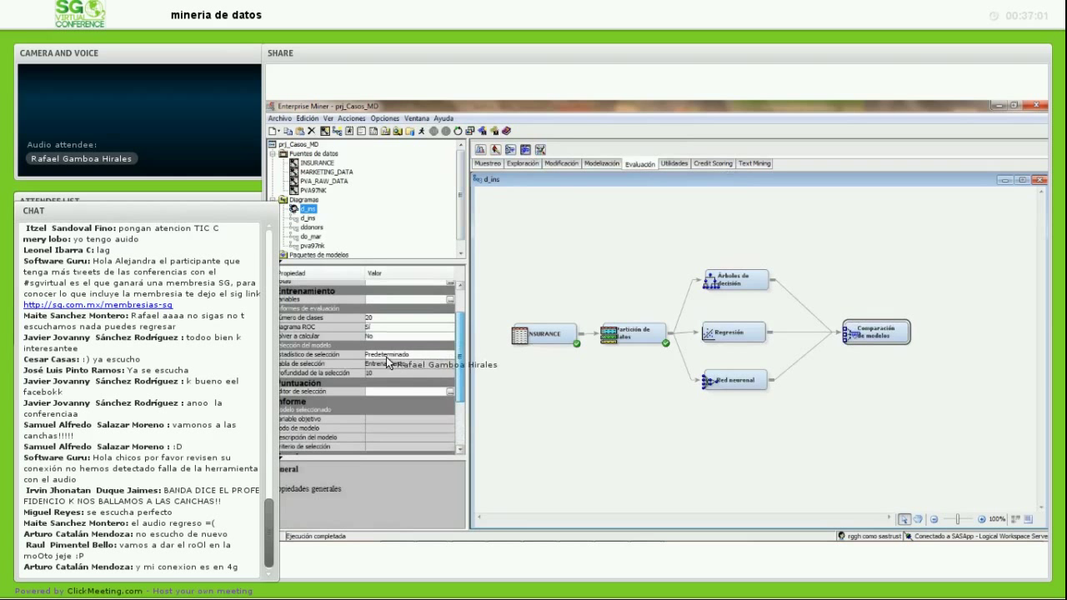
click(392, 356)
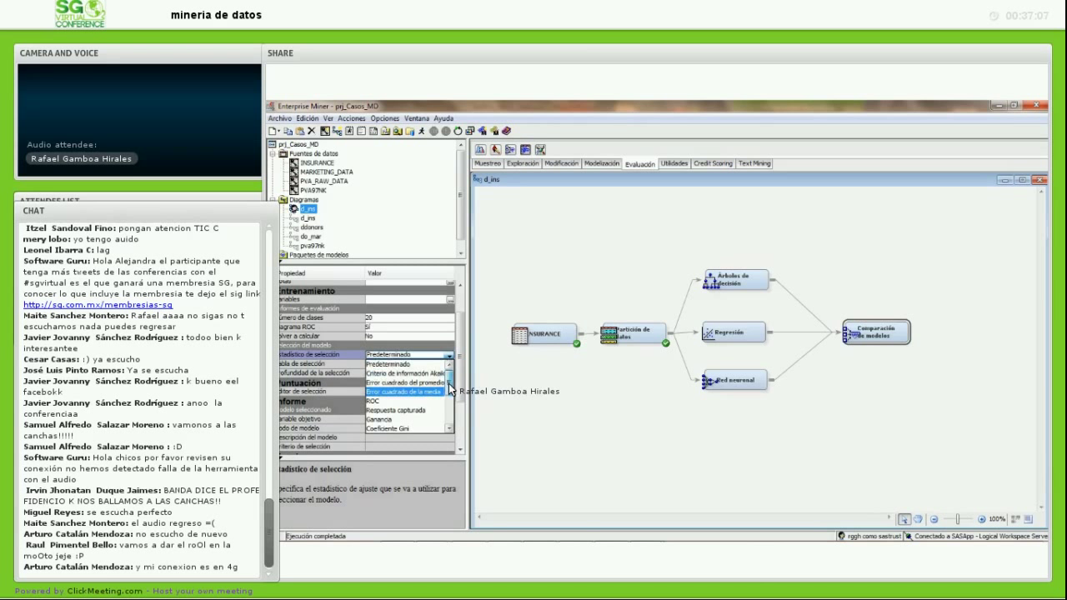
drag(450, 396, 446, 414)
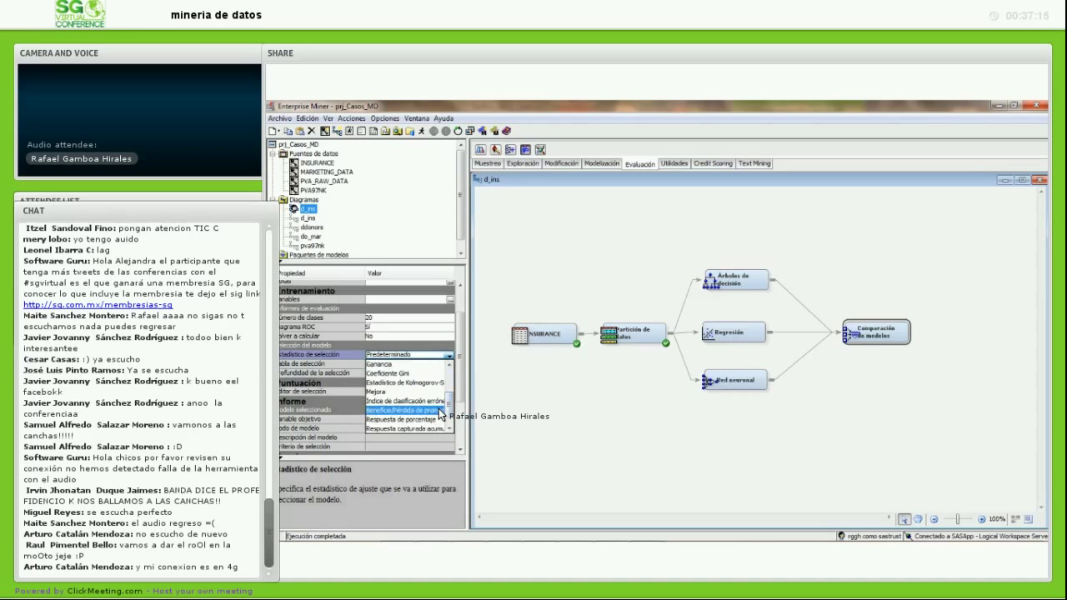
click(439, 411)
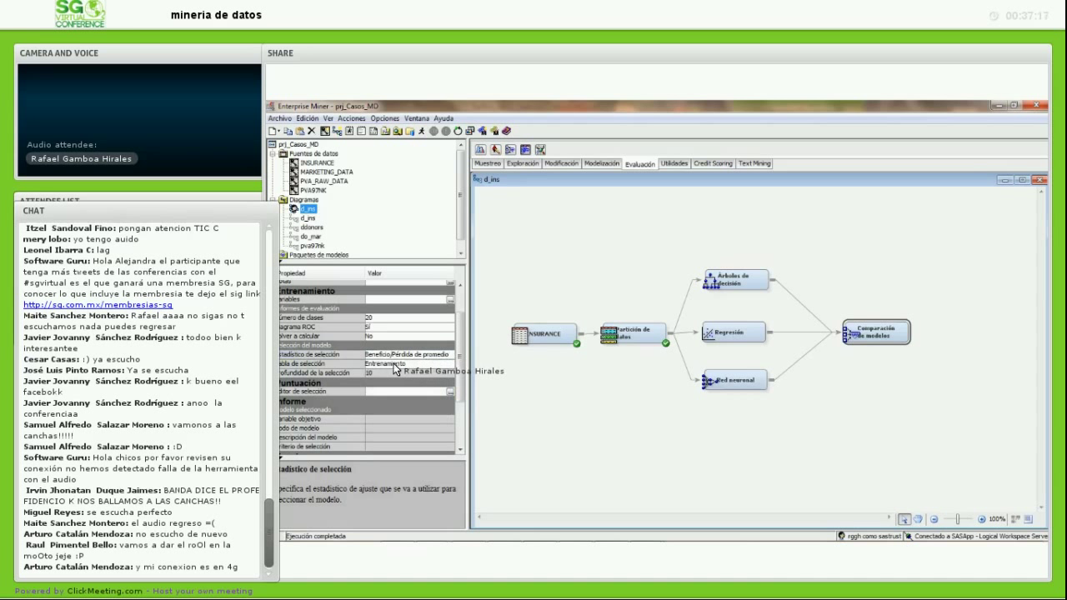
click(392, 367)
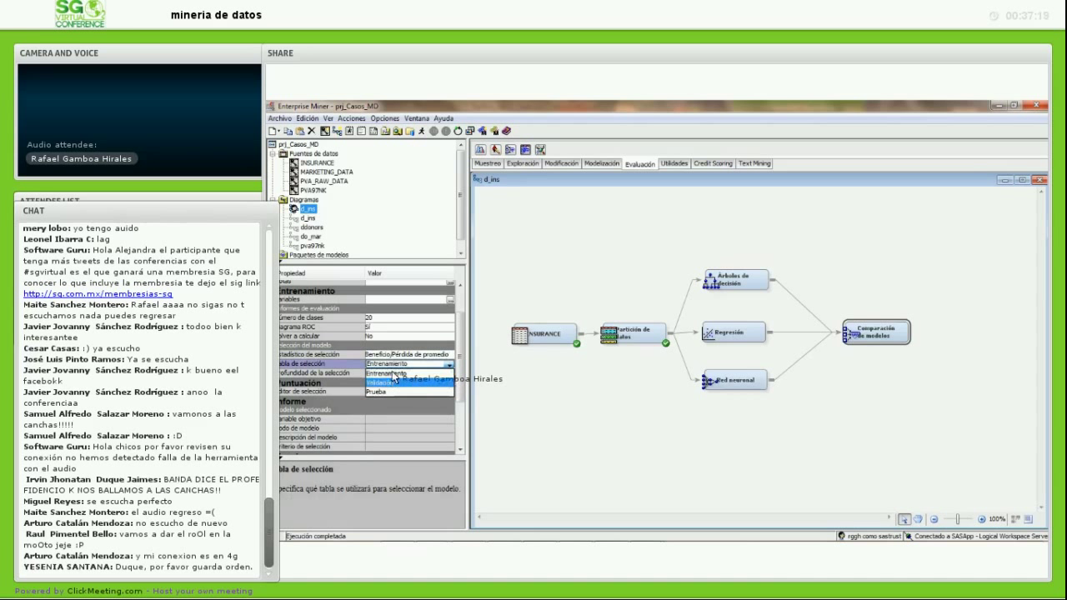
click(393, 381)
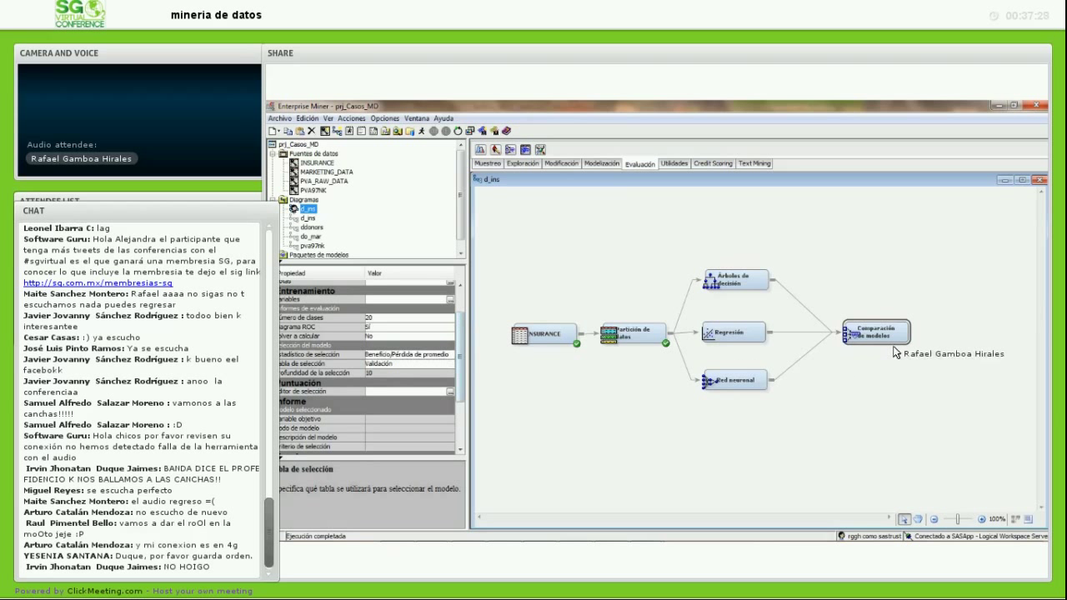
Step: Shift the Comparación de modelos node slightly closer to the models and run the d_ins path through it
drag(886, 332, 876, 332)
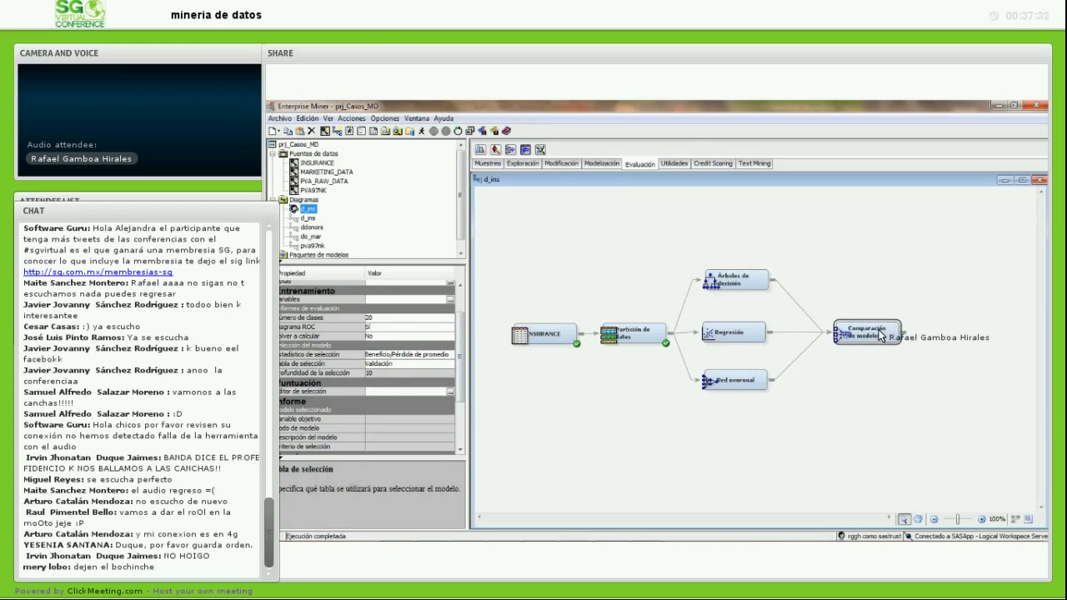
right_click(877, 333)
click(907, 368)
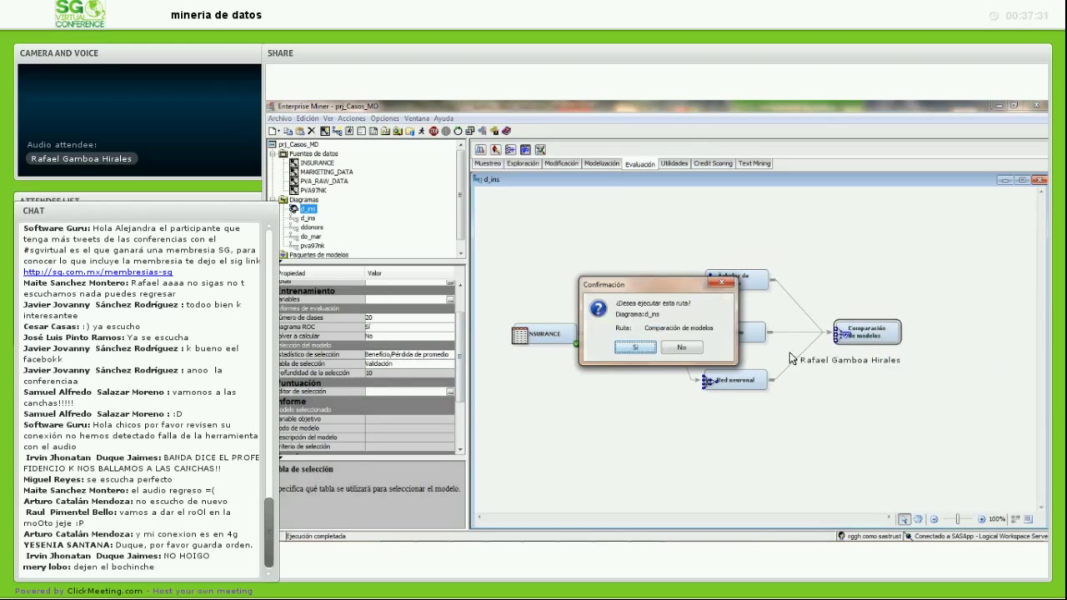
key(Return)
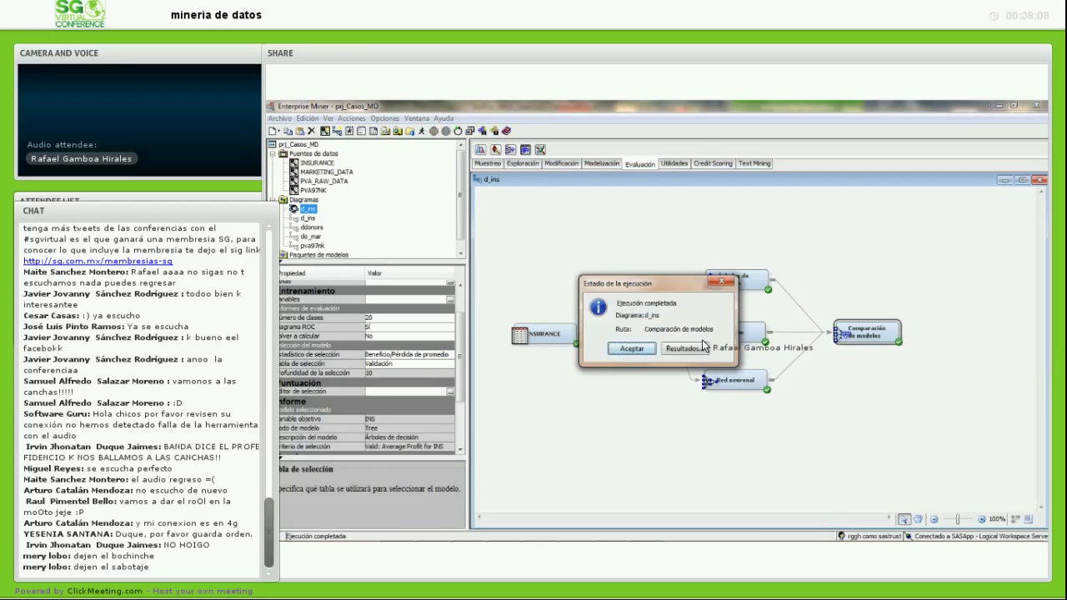
Step: Review the model comparison results, covering the ROC curves, cumulative lift charts and fit statistics, and close them
click(700, 349)
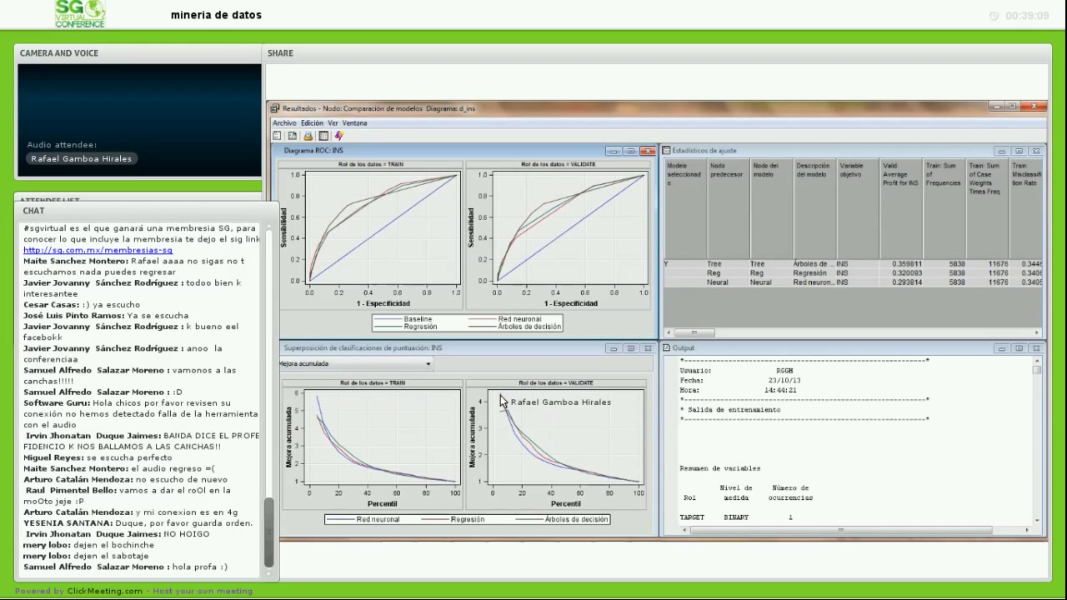
mouse_move(502, 401)
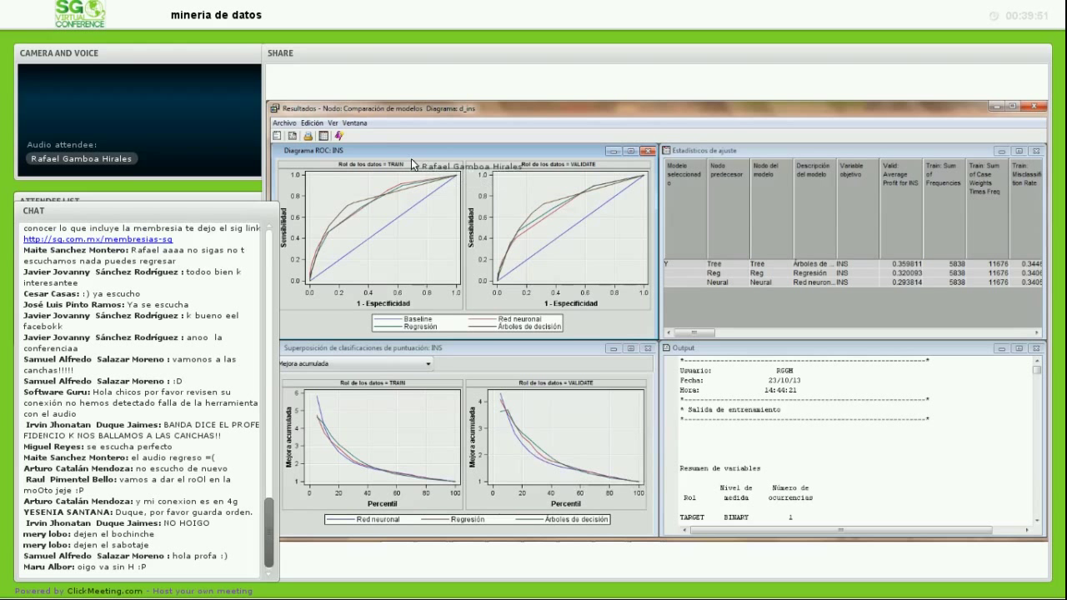
click(1032, 108)
Step: Open the Árboles de decisión node's results and examine the enlarged tree's splits along both Saving Balance branches
click(750, 279)
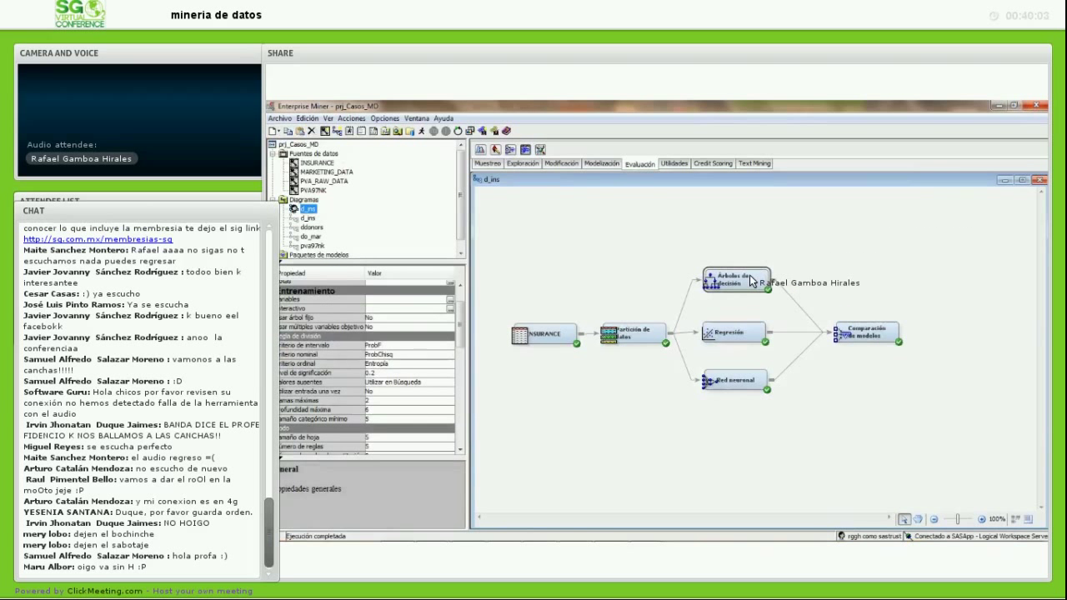
right_click(753, 279)
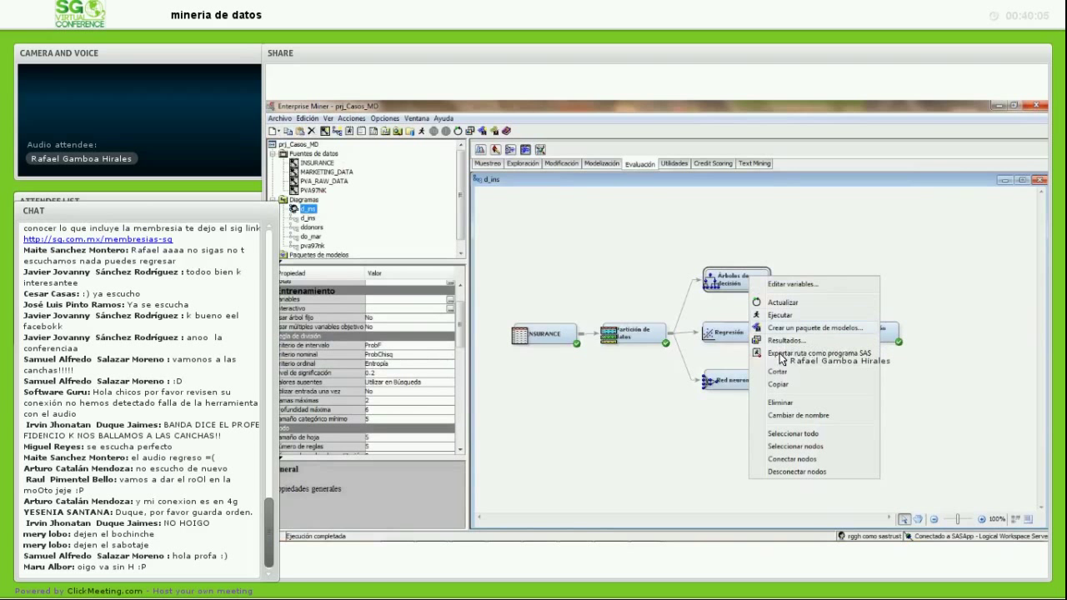
key(Escape)
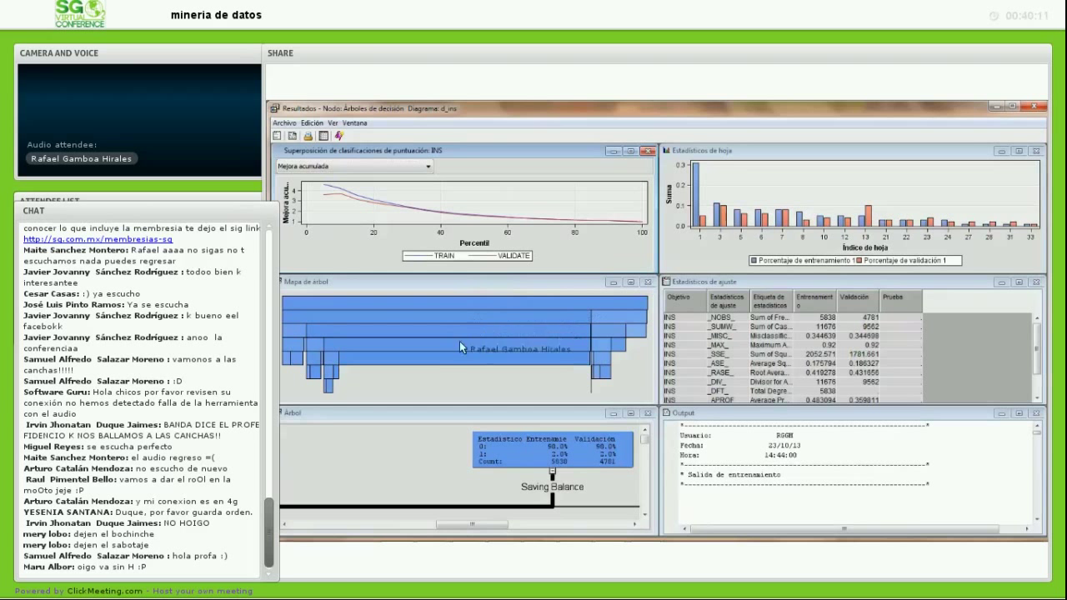
click(631, 412)
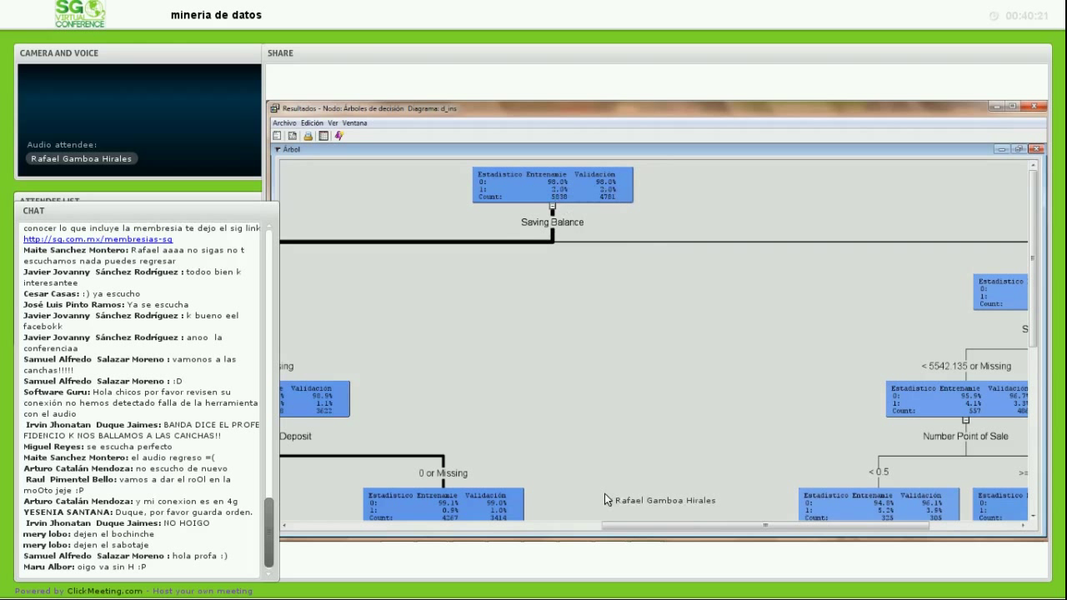
drag(605, 527, 355, 546)
scroll(443, 360, down, 3)
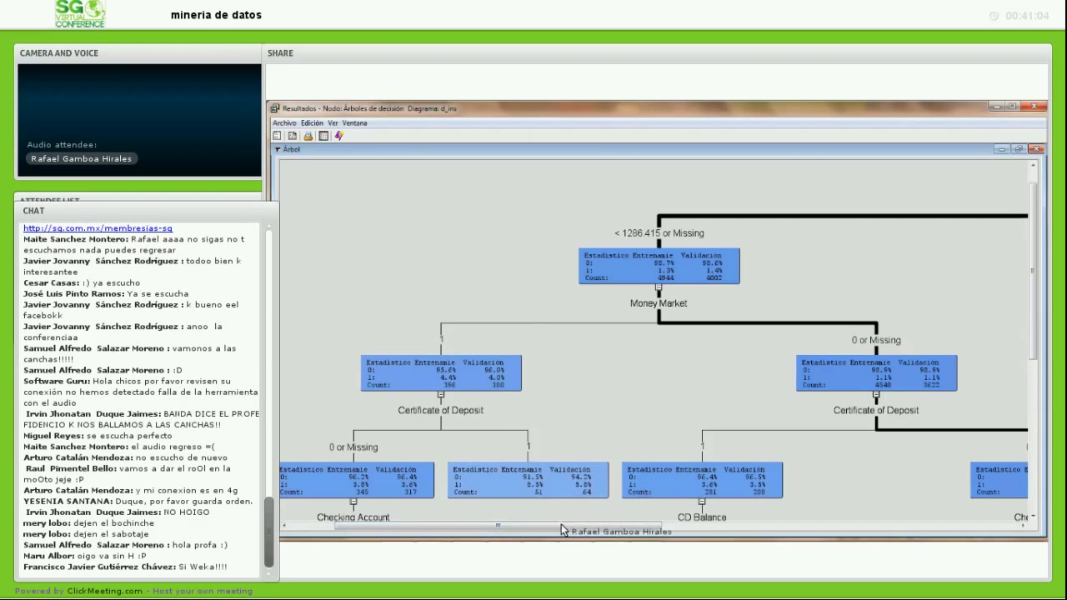
drag(584, 528, 902, 527)
scroll(997, 229, left, 3)
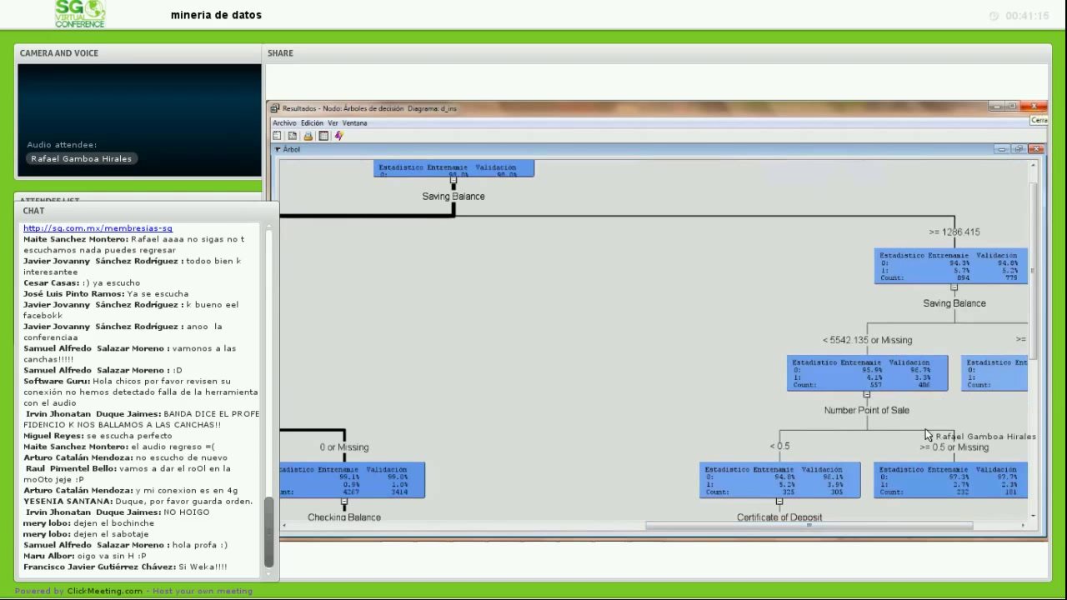
drag(875, 526, 923, 527)
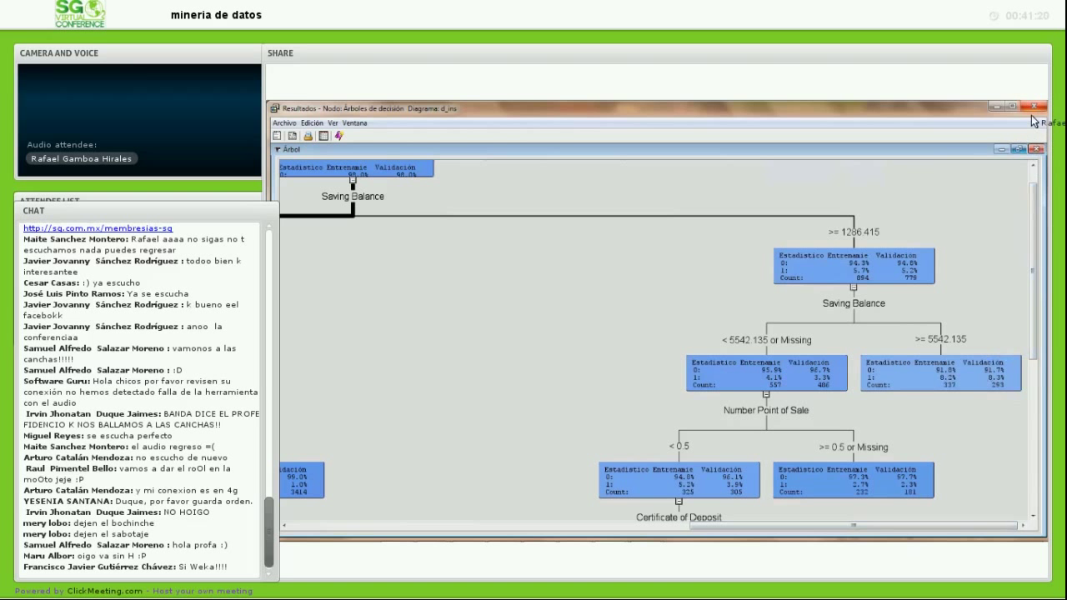
click(1018, 148)
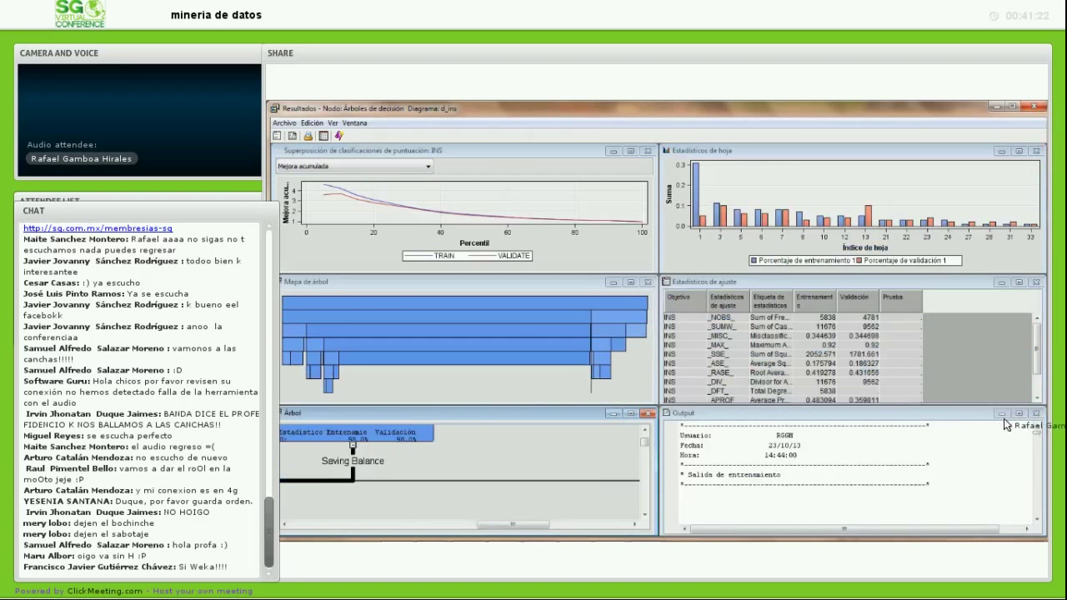
Step: Examine the decision tree's enlarged output listing, focusing on the VALIDATE score ranking table for the 5, 10 and 15 percentiles
click(1020, 415)
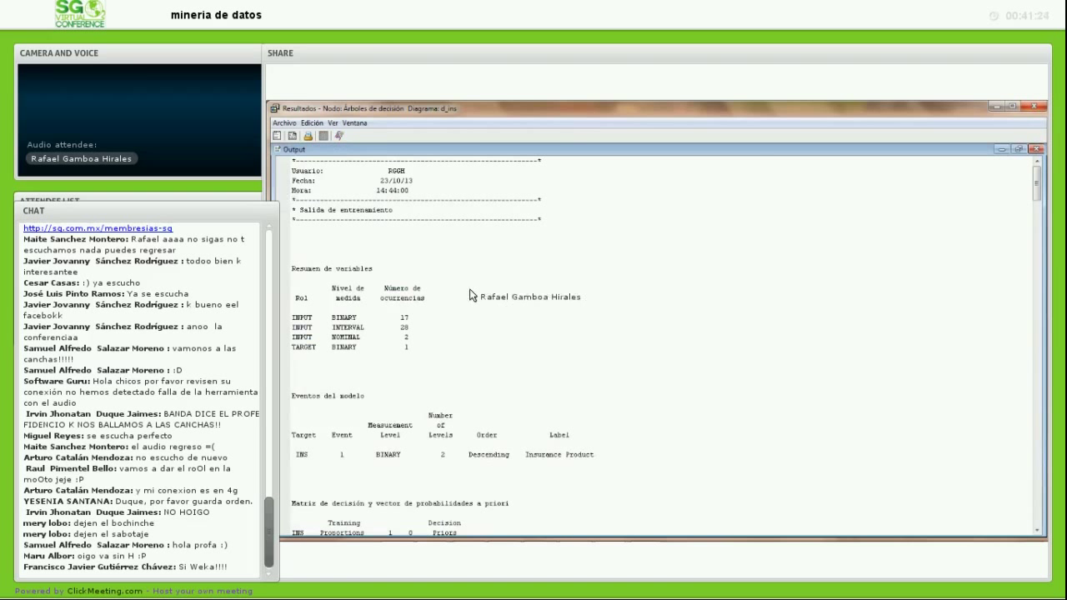
drag(1036, 179, 1049, 435)
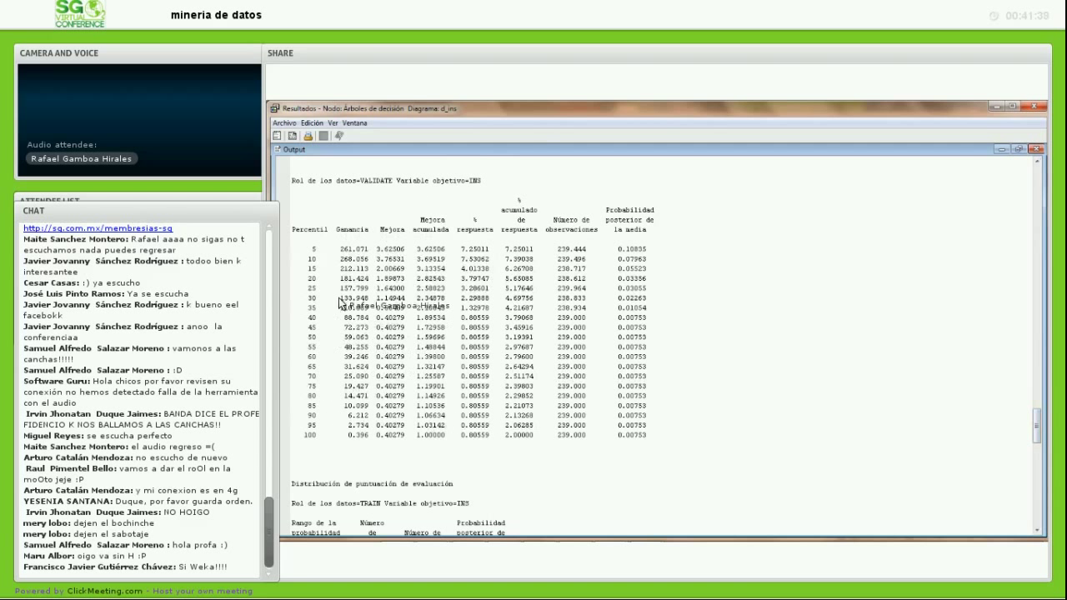
double_click(572, 250)
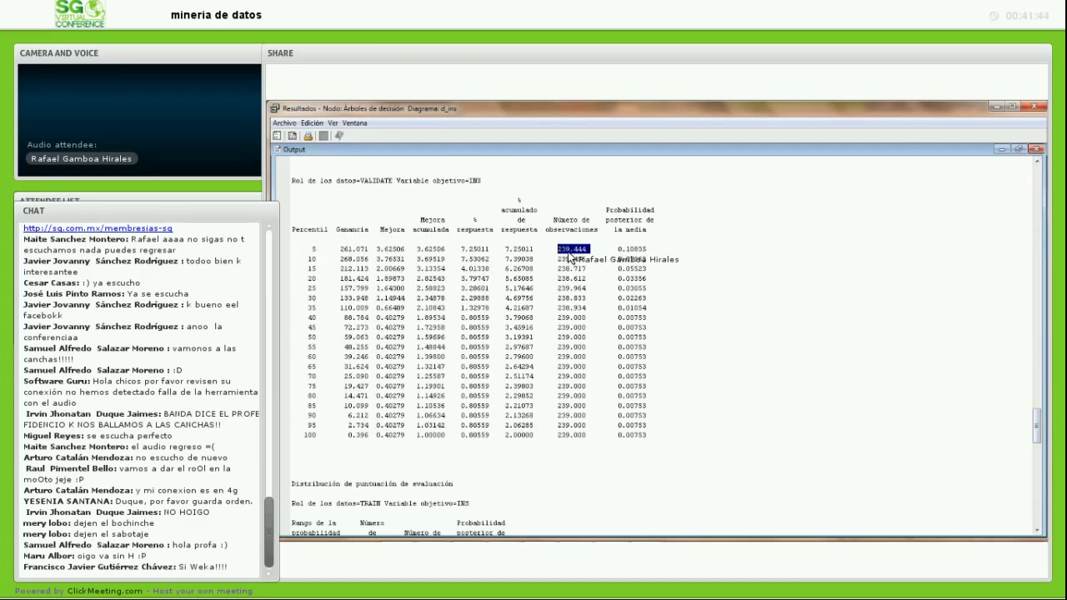
click(573, 257)
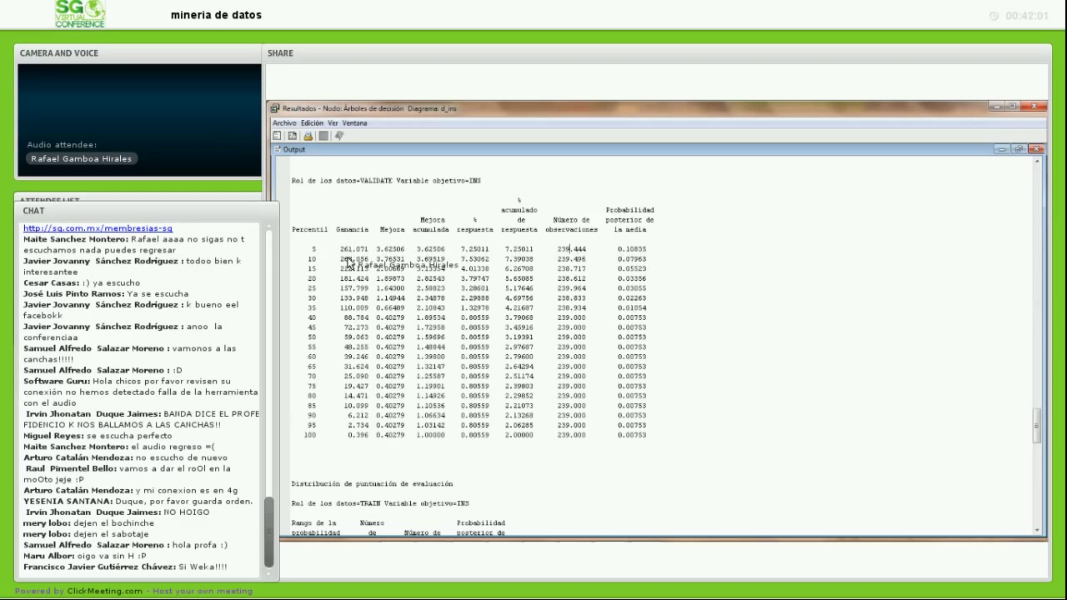
shift+click(646, 249)
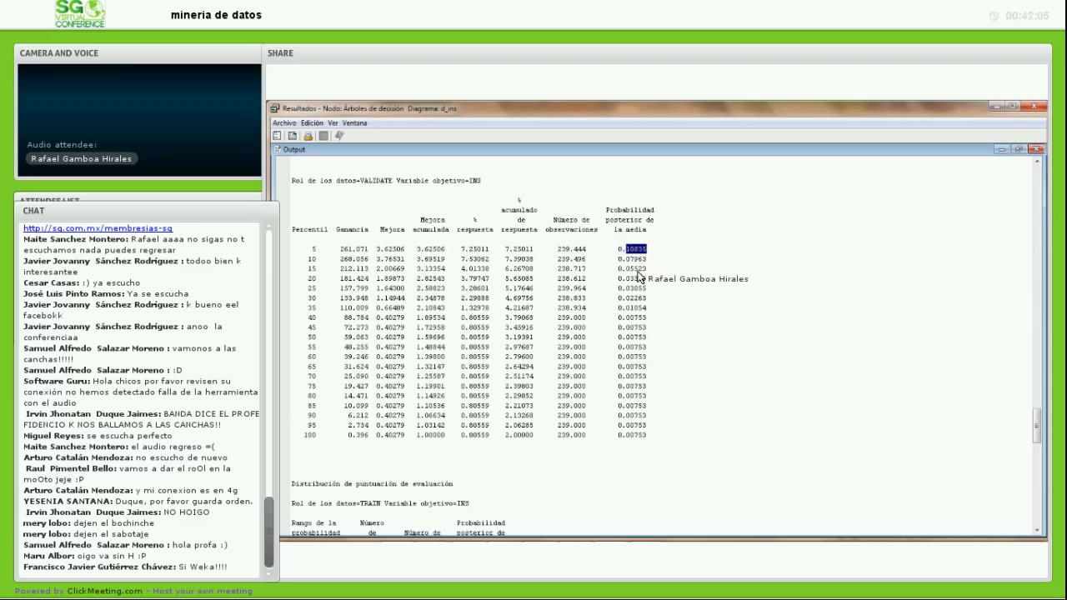
drag(497, 250, 449, 261)
mouse_move(311, 267)
mouse_down()
mouse_move(280, 250)
mouse_move(310, 275)
mouse_up()
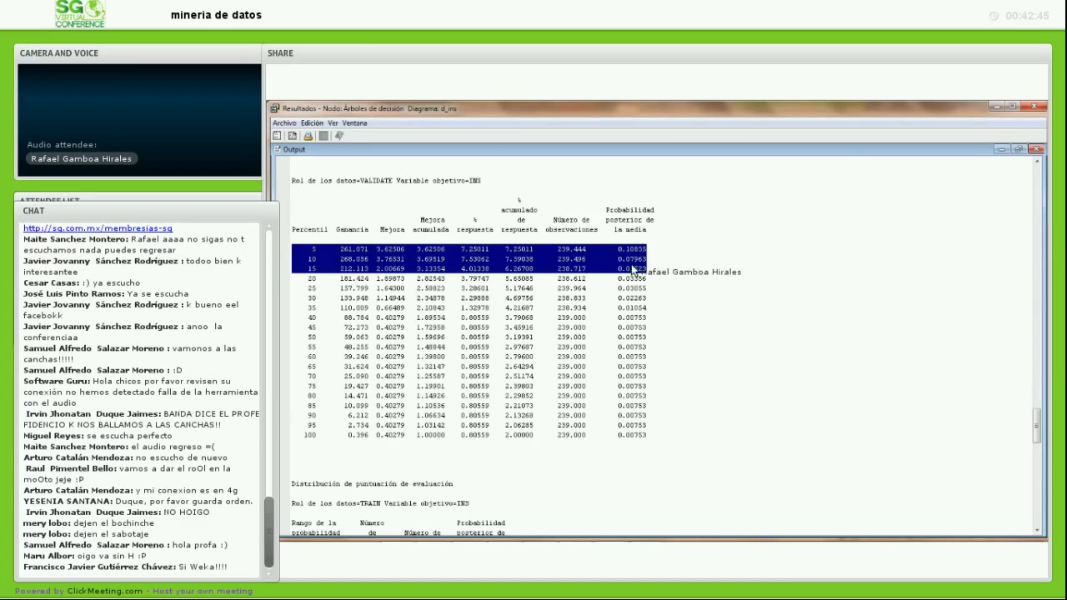
scroll(715, 383, down, 9)
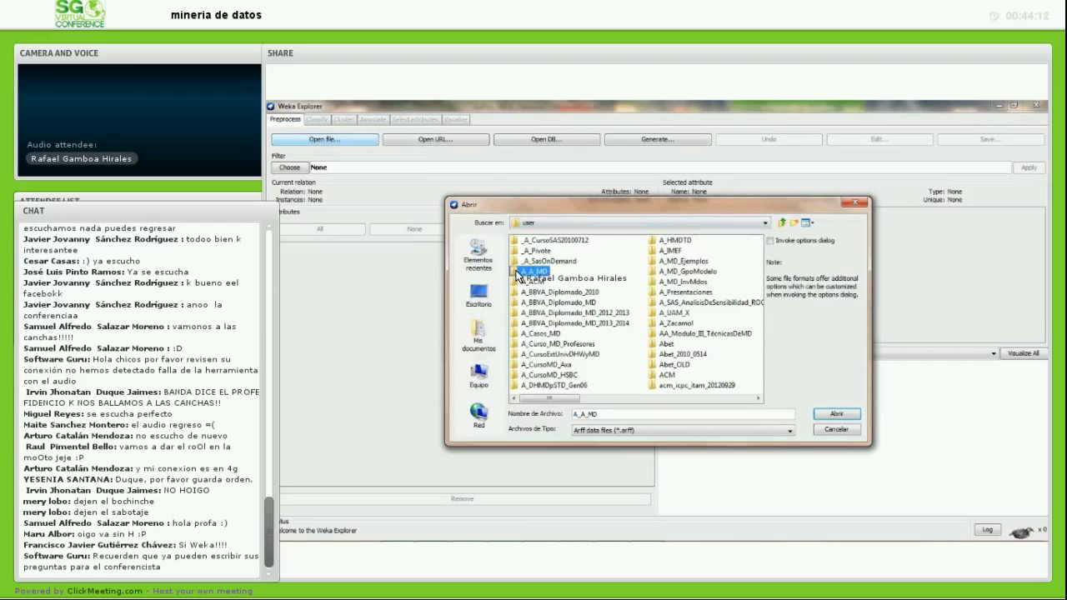
Step: In Weka Explorer, load the insurance CSV data file from the A_A_MD\A_Datos_MD\Casos\Insurance_10619Regs folder
double_click(517, 275)
click(543, 252)
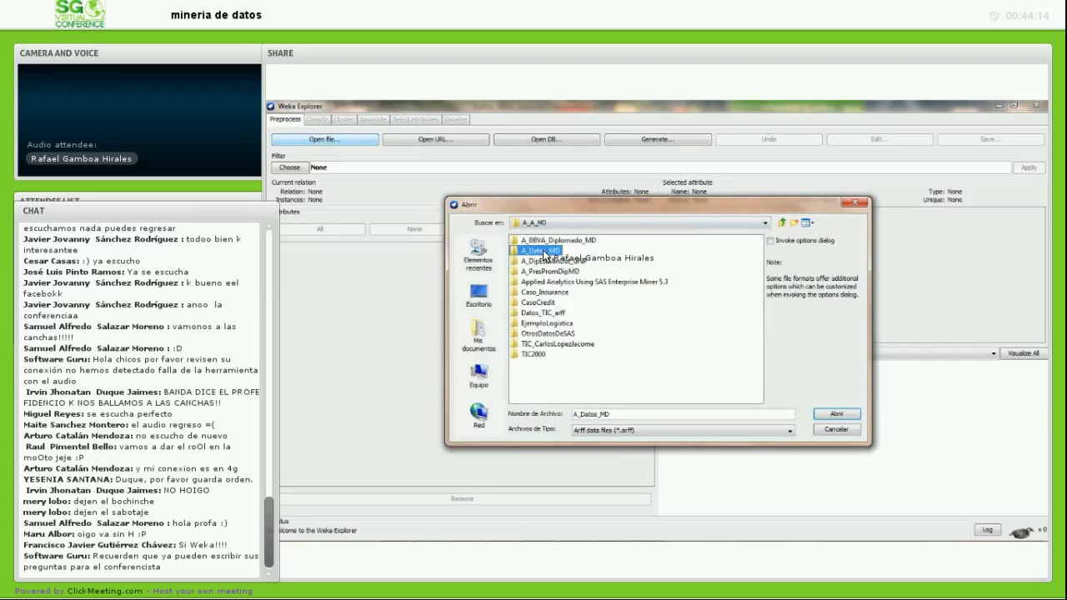
double_click(544, 252)
double_click(531, 241)
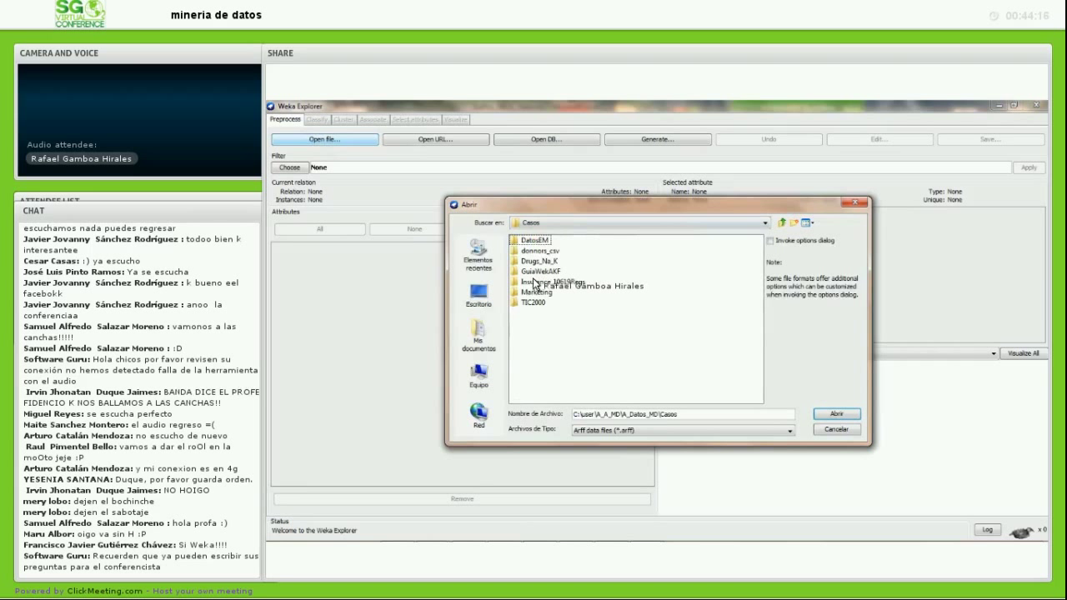
double_click(535, 282)
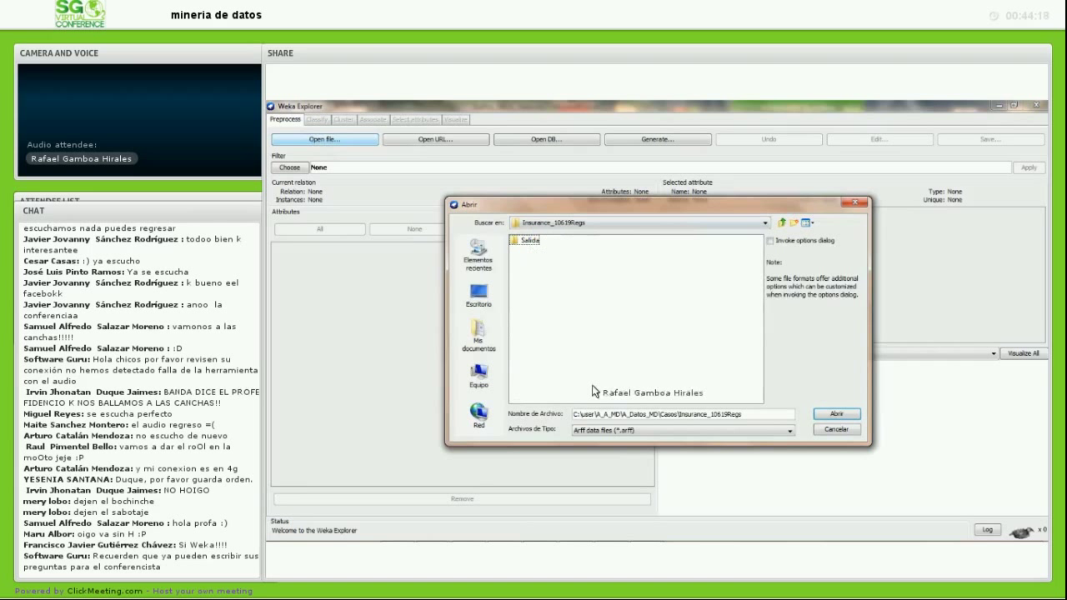
click(646, 430)
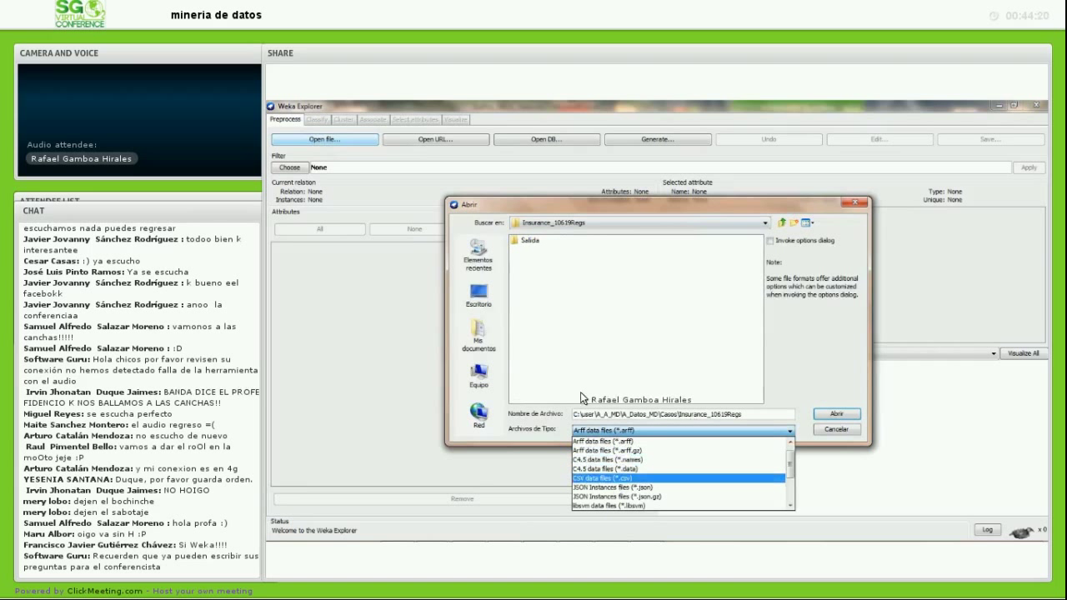
click(596, 478)
double_click(542, 250)
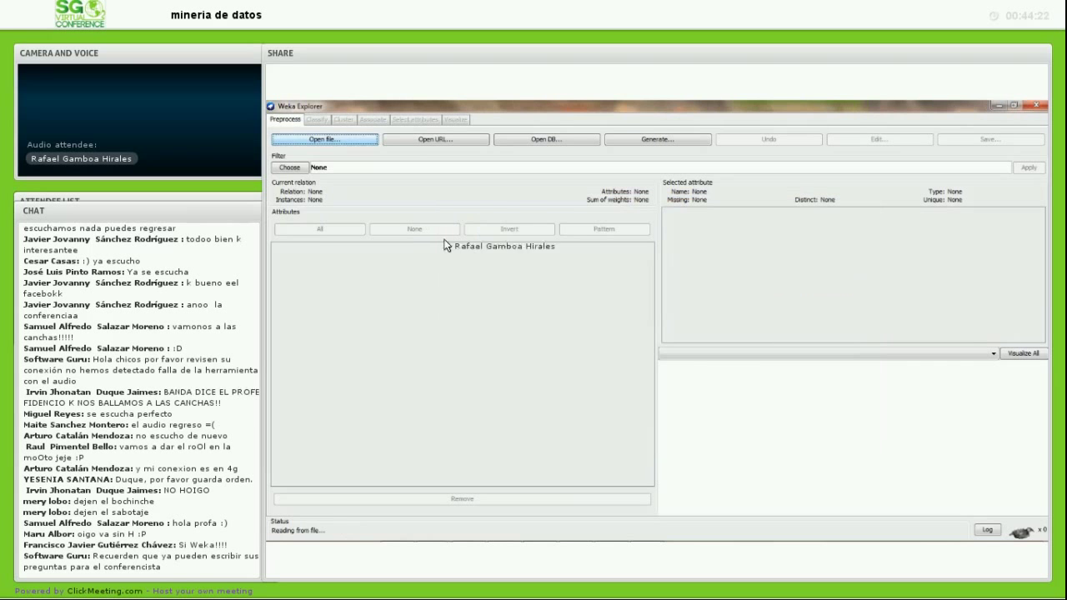
click(415, 230)
Step: Choose the unsupervised attribute filter NumericToNominal for the insurance data
click(290, 169)
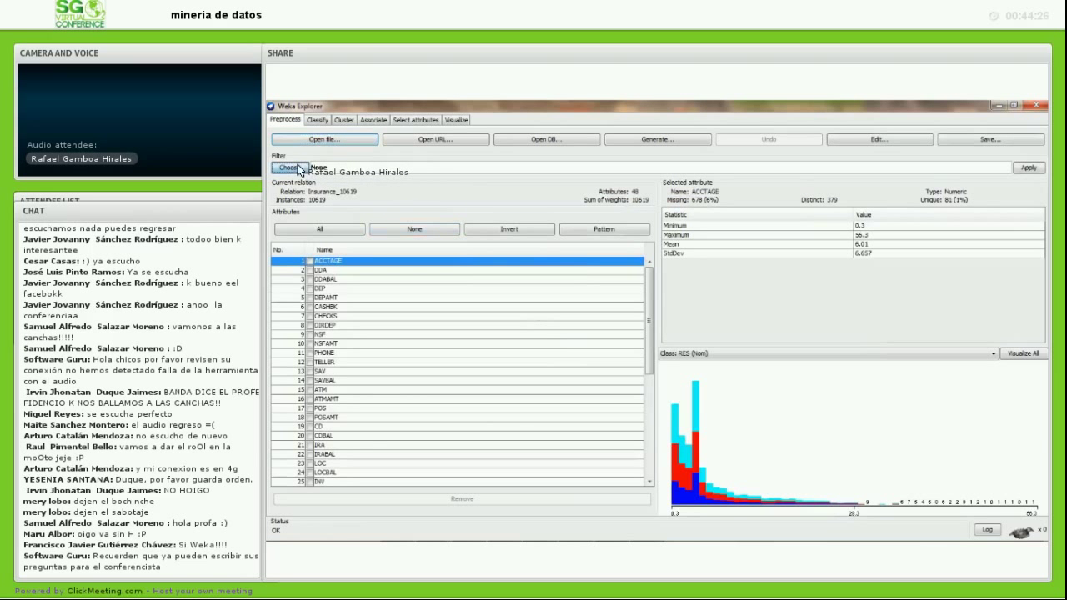
click(280, 179)
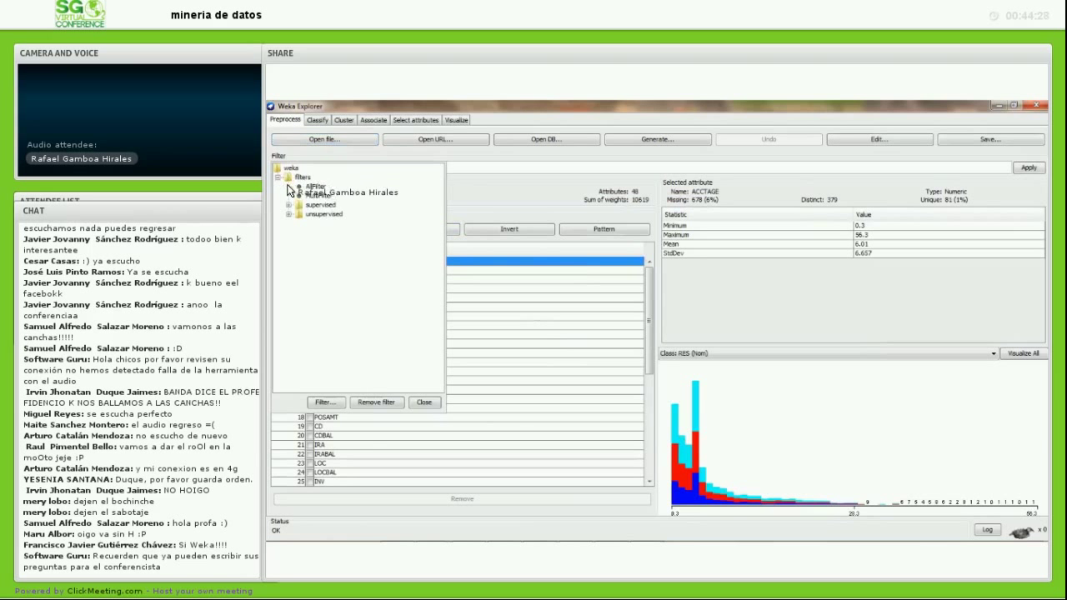
click(310, 223)
double_click(310, 225)
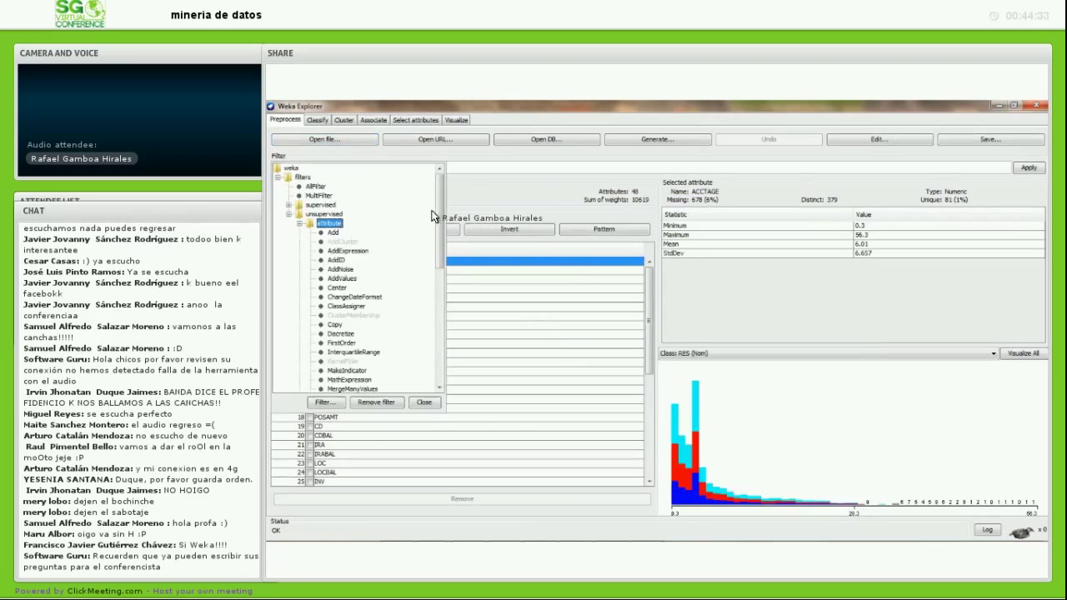
scroll(430, 250, down, 4)
scroll(430, 254, down, 3)
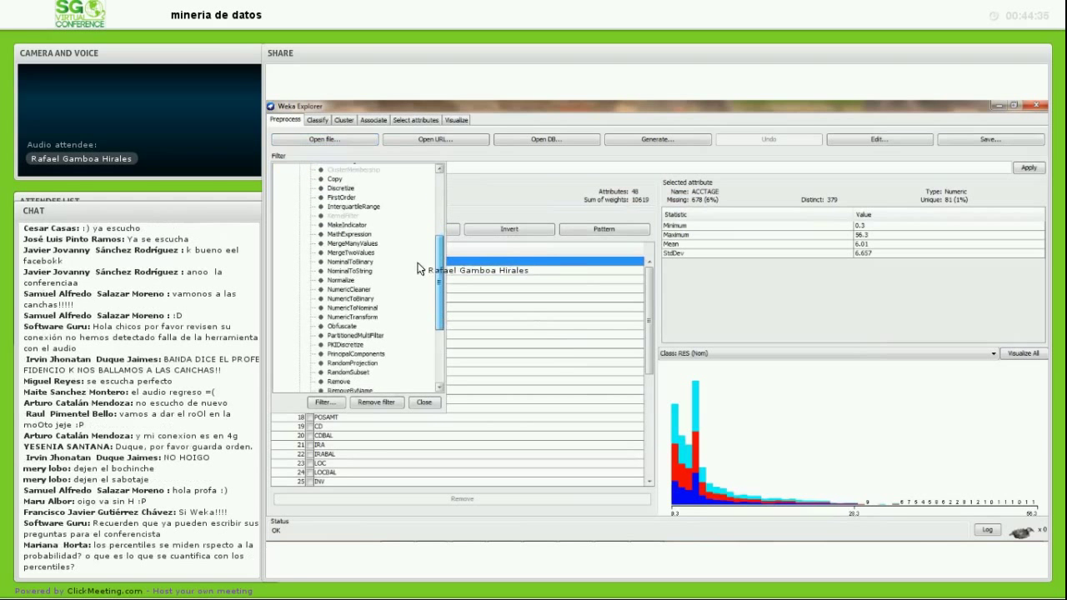
click(363, 308)
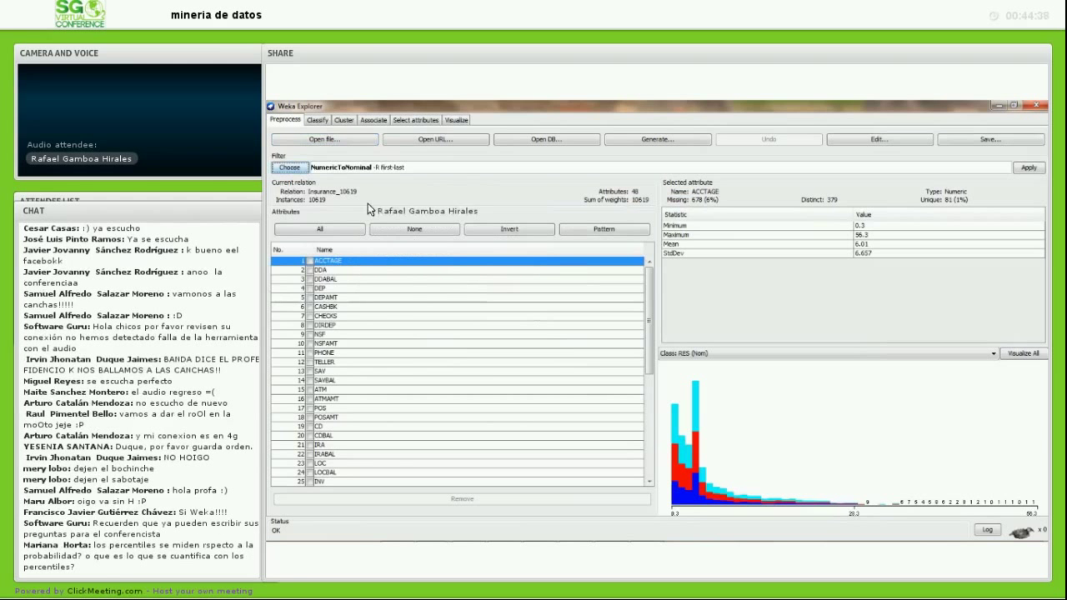
Step: Set the NumericToNominal filter's attributeIndices to 46
click(413, 167)
click(381, 256)
double_click(370, 259)
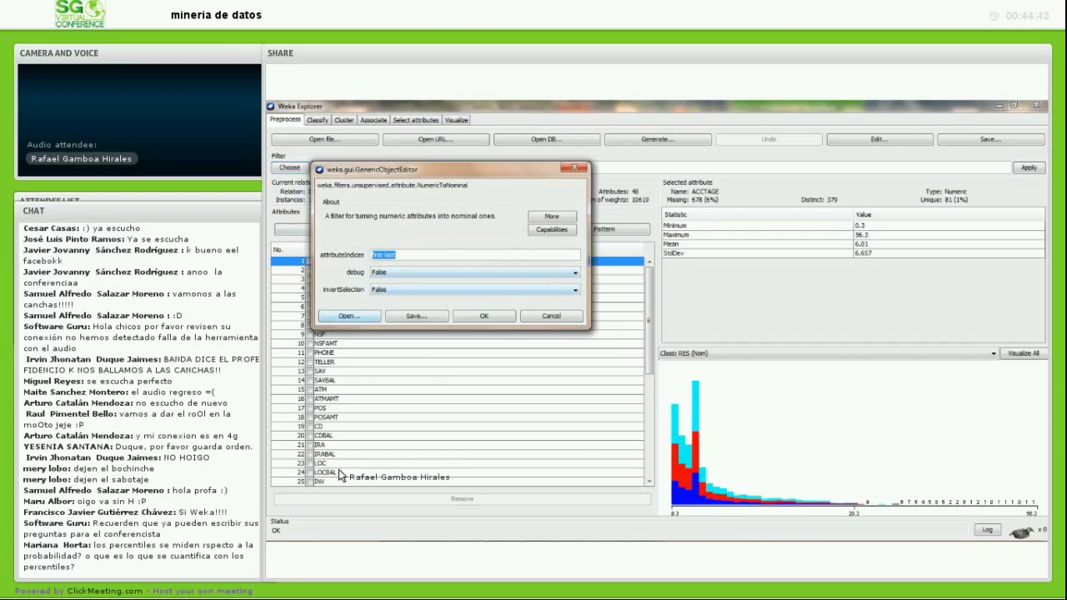
text(46)
click(480, 317)
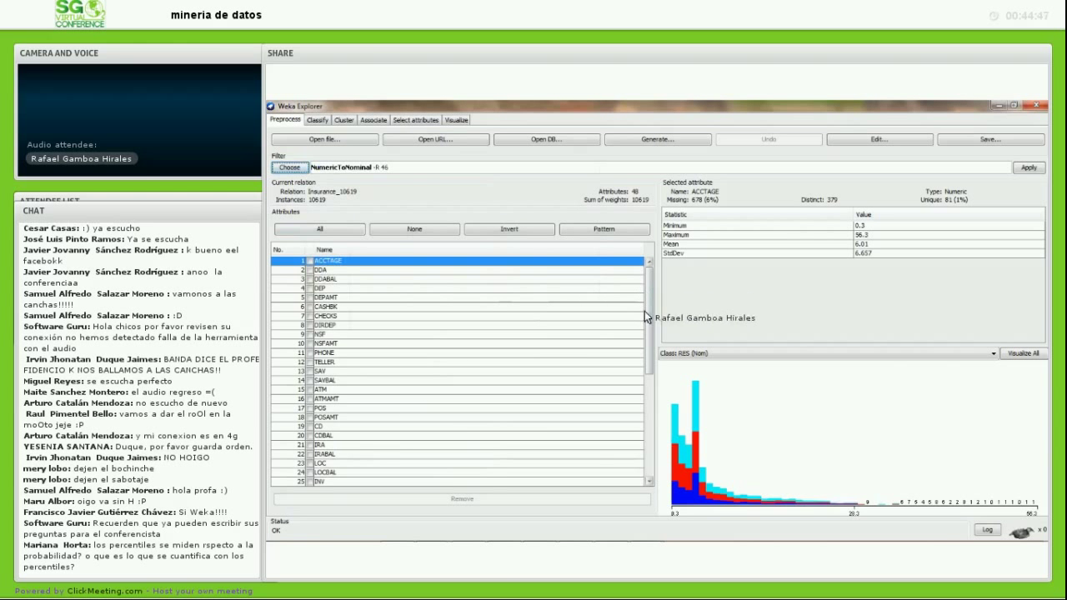
Step: Display attribute INS with INS as the histogram class, and apply the NumericToNominal filter to the data
drag(647, 312, 617, 395)
click(368, 463)
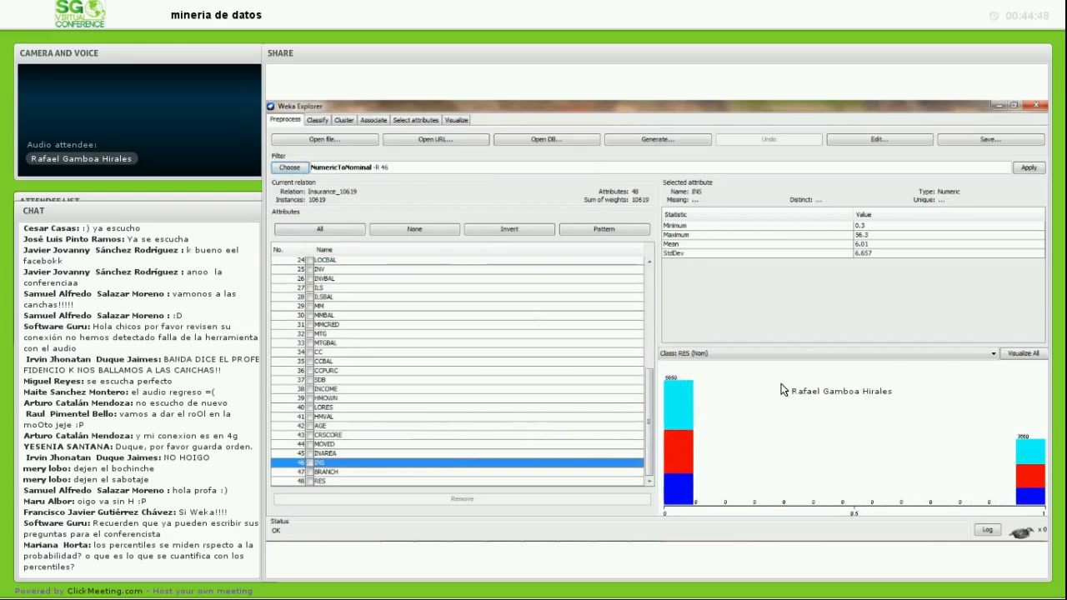
click(740, 353)
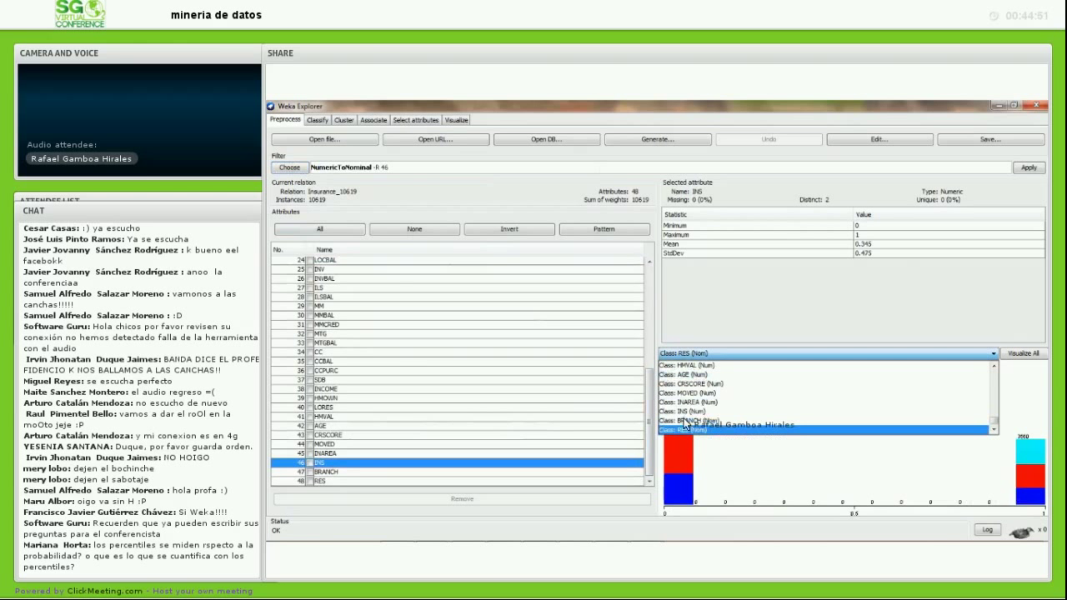
click(696, 408)
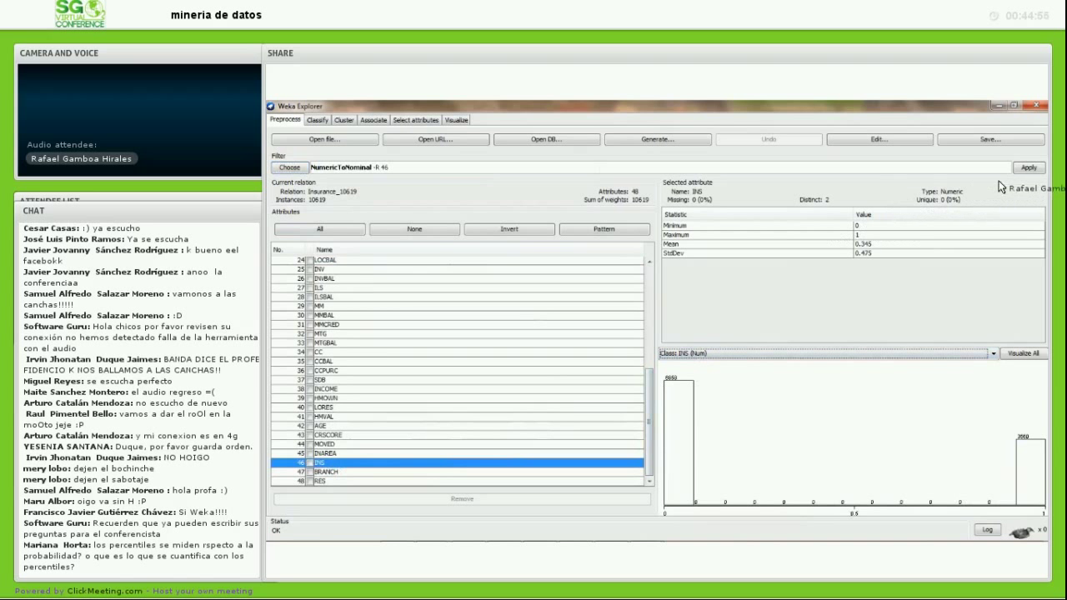
click(1029, 168)
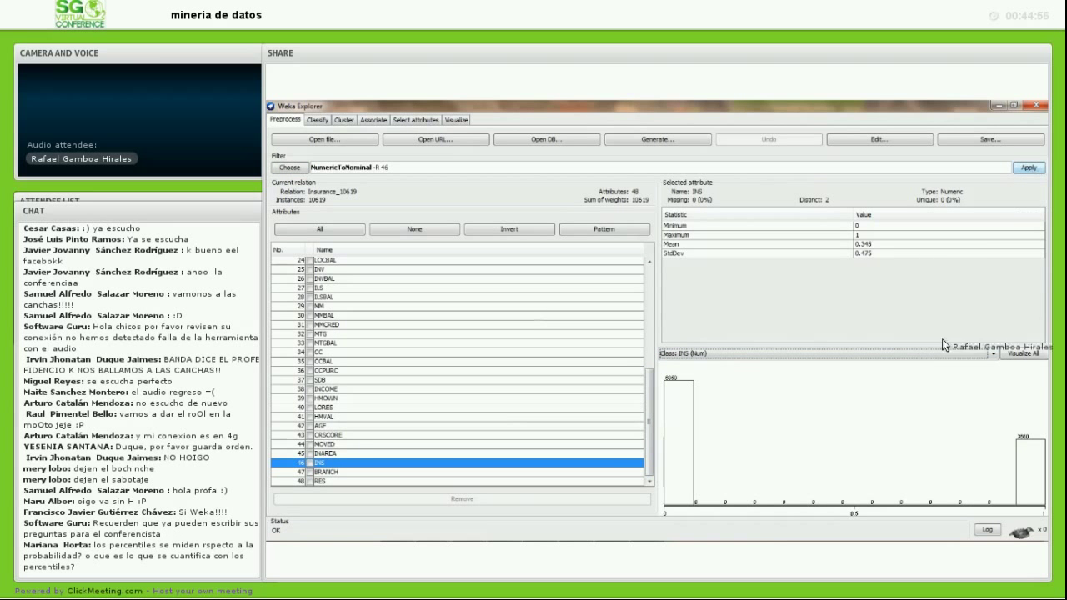
Step: Select the converted INS attribute and set the histogram's class to INS (Nom)
click(399, 463)
click(834, 353)
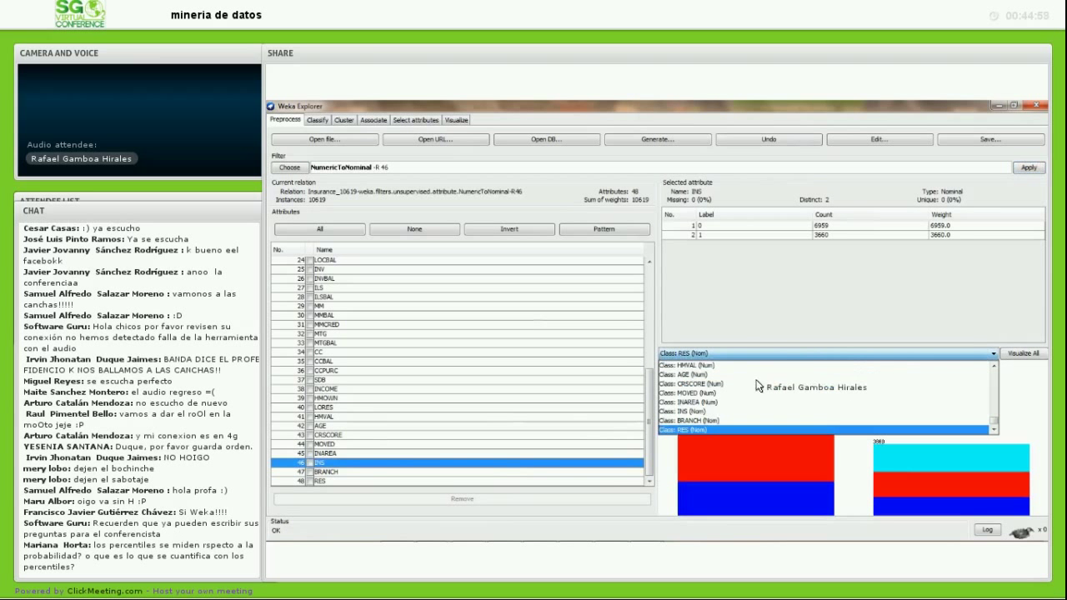
click(714, 412)
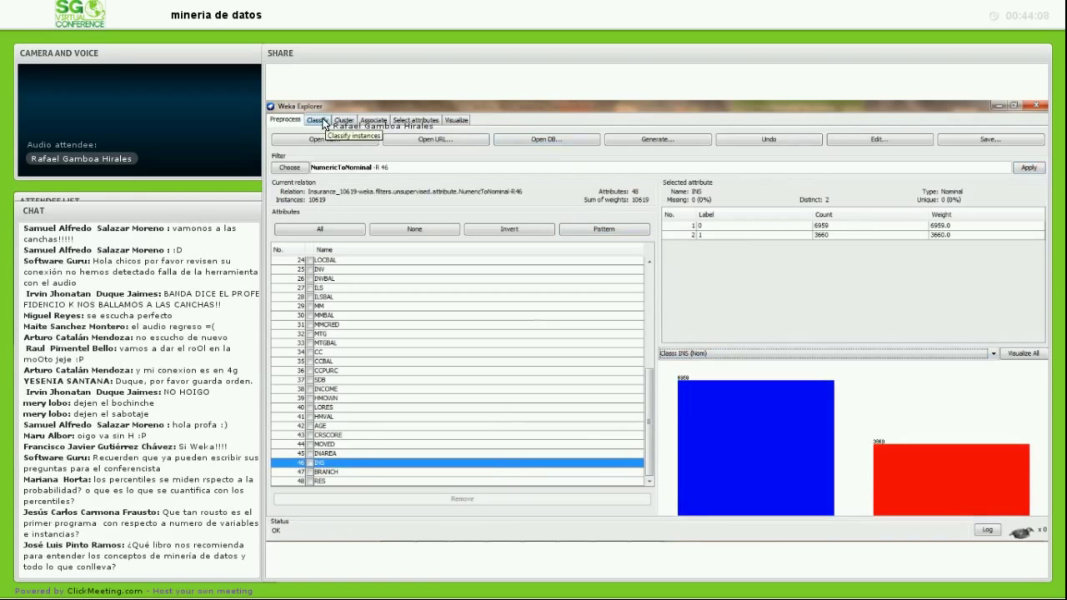
Step: Go to classification and set the nominal attribute INS as the target class
click(318, 120)
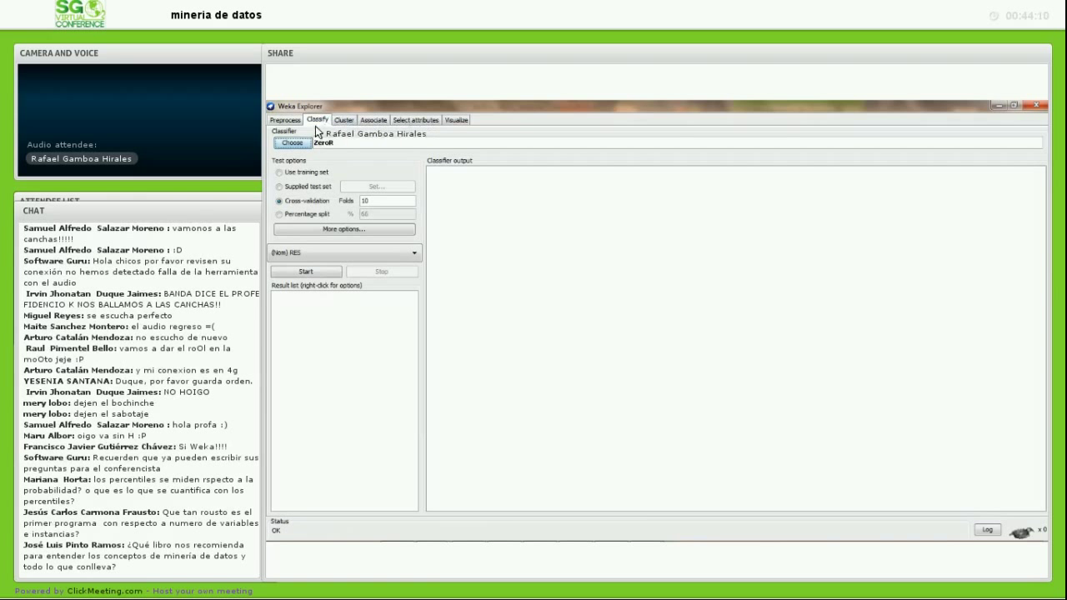
click(300, 144)
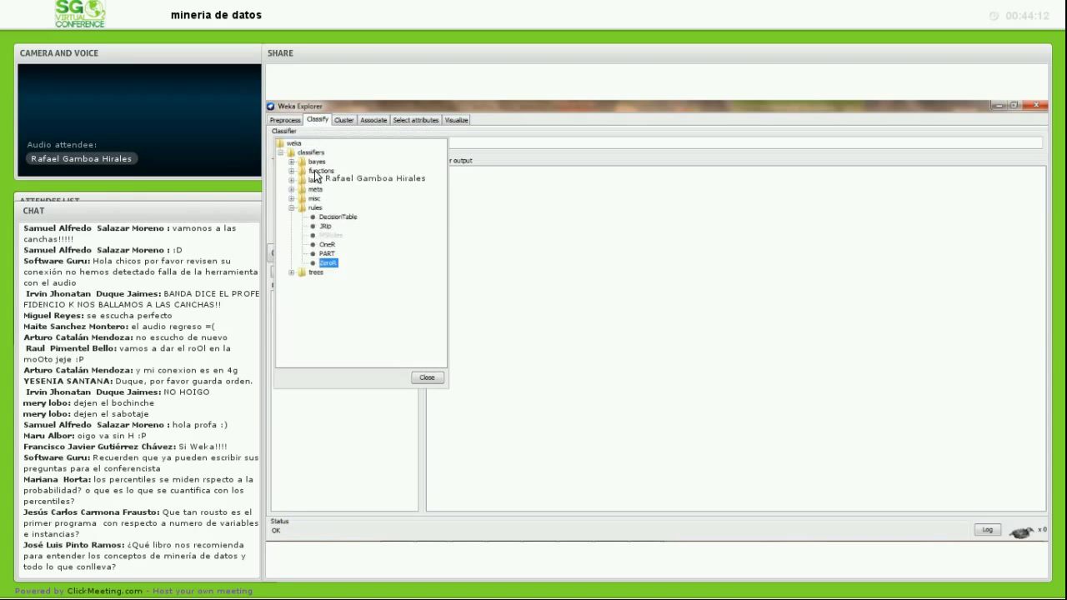
click(308, 250)
click(309, 252)
click(301, 313)
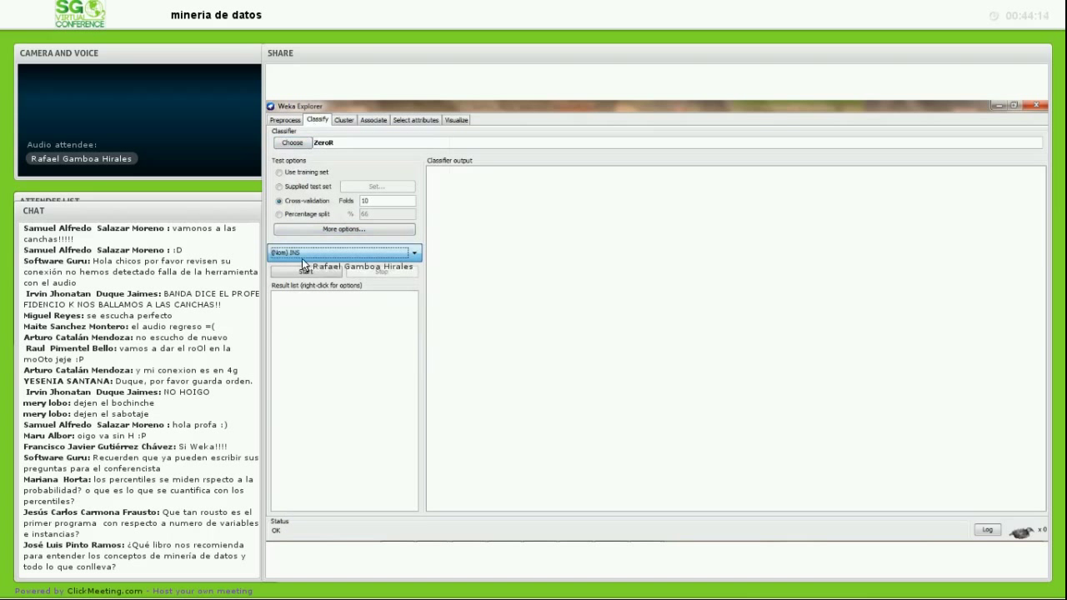
Step: Choose the J48 decision tree as the classifier
click(300, 143)
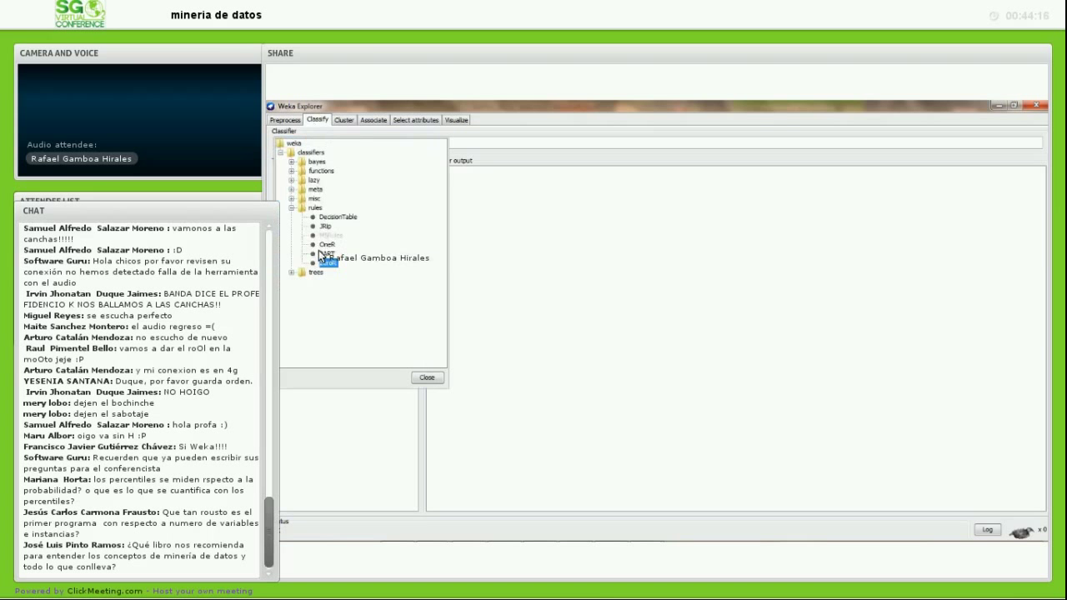
click(291, 272)
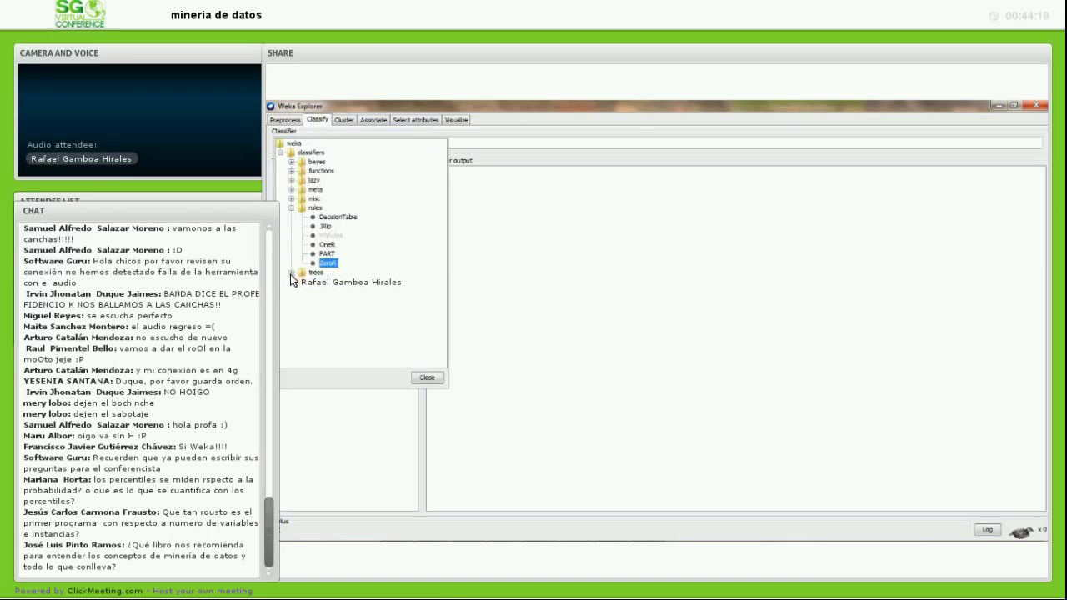
click(325, 291)
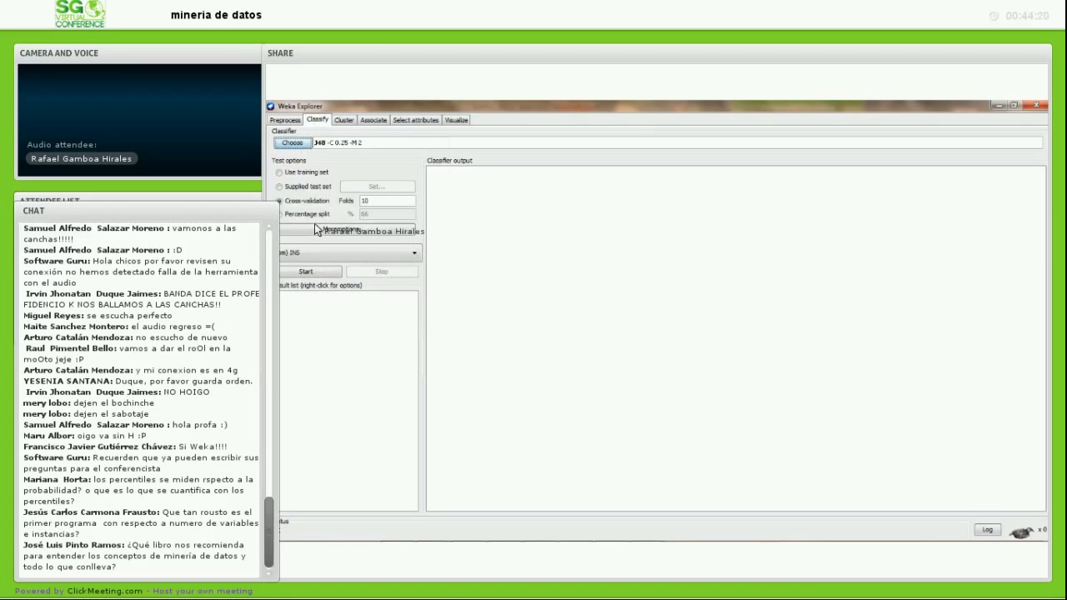
Step: Set J48's confidenceFactor to 0.0125 and minNumObj to 25, and start the 10-fold cross-validated training
click(341, 142)
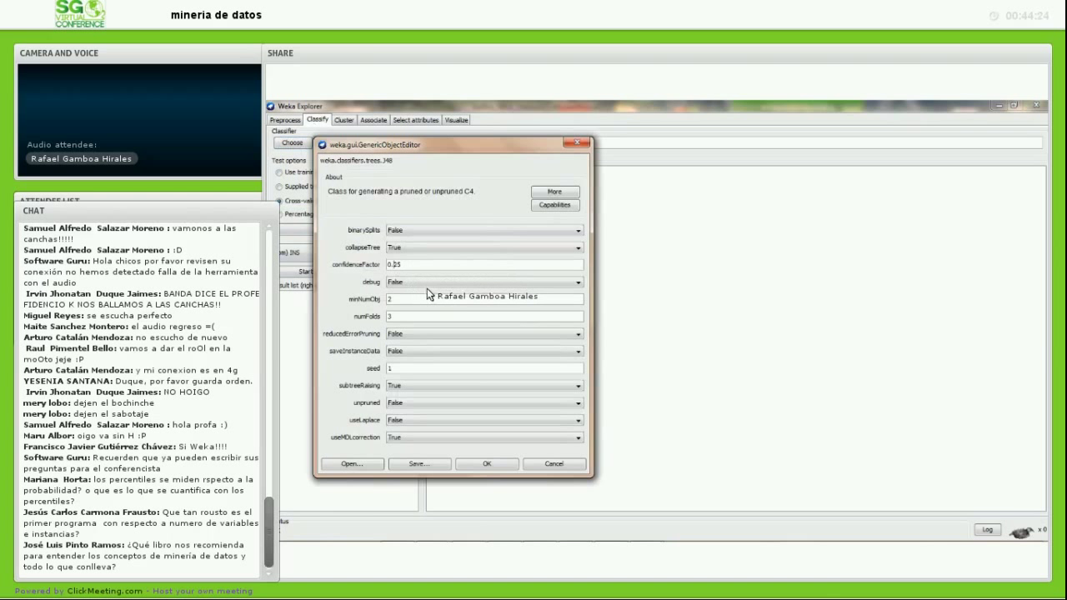
text(012)
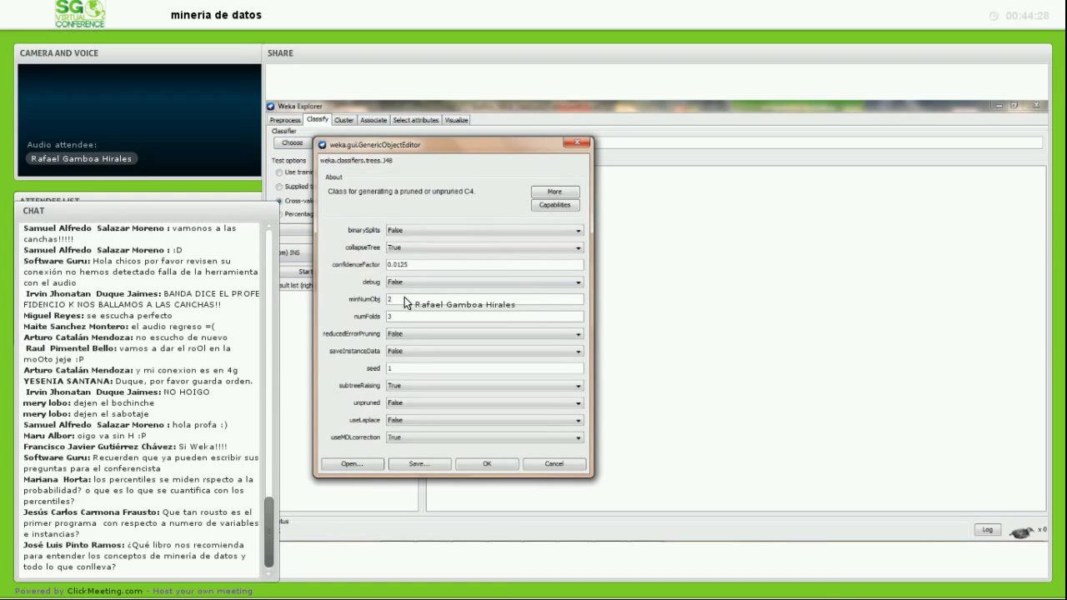
text(5)
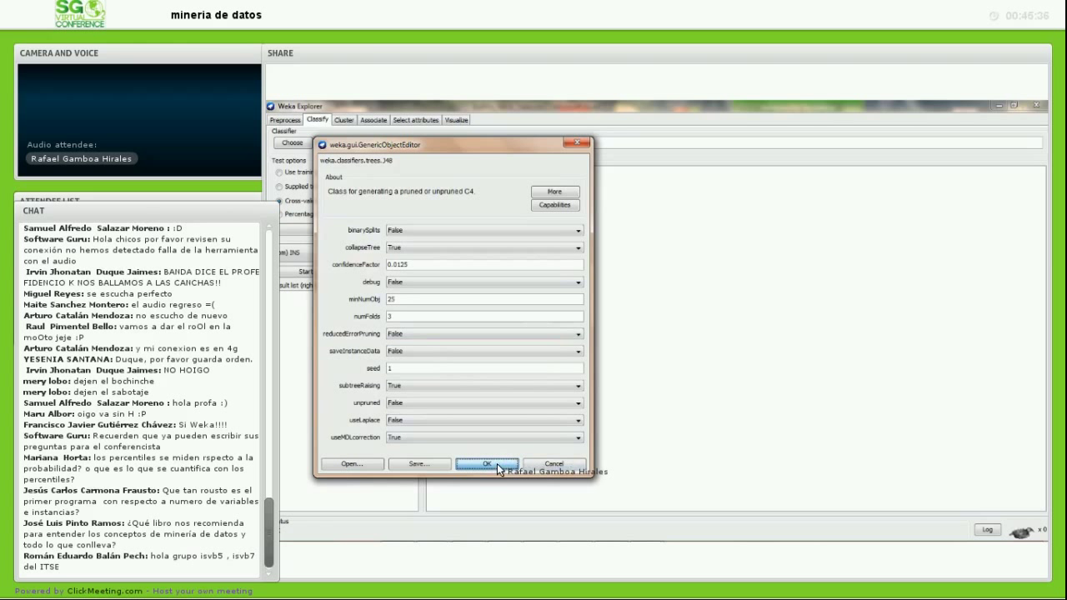
click(497, 463)
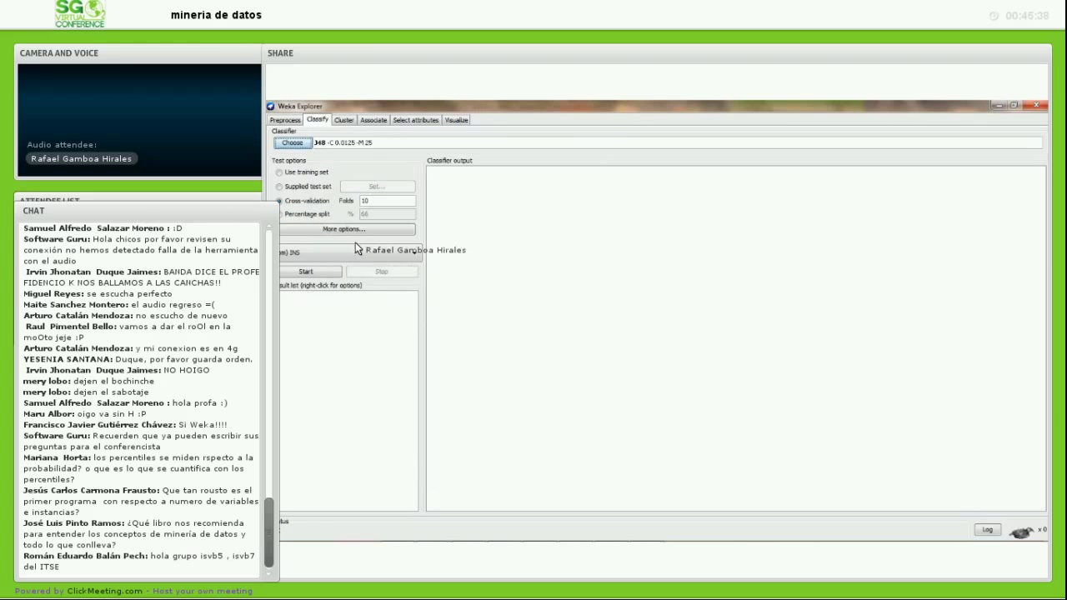
click(309, 272)
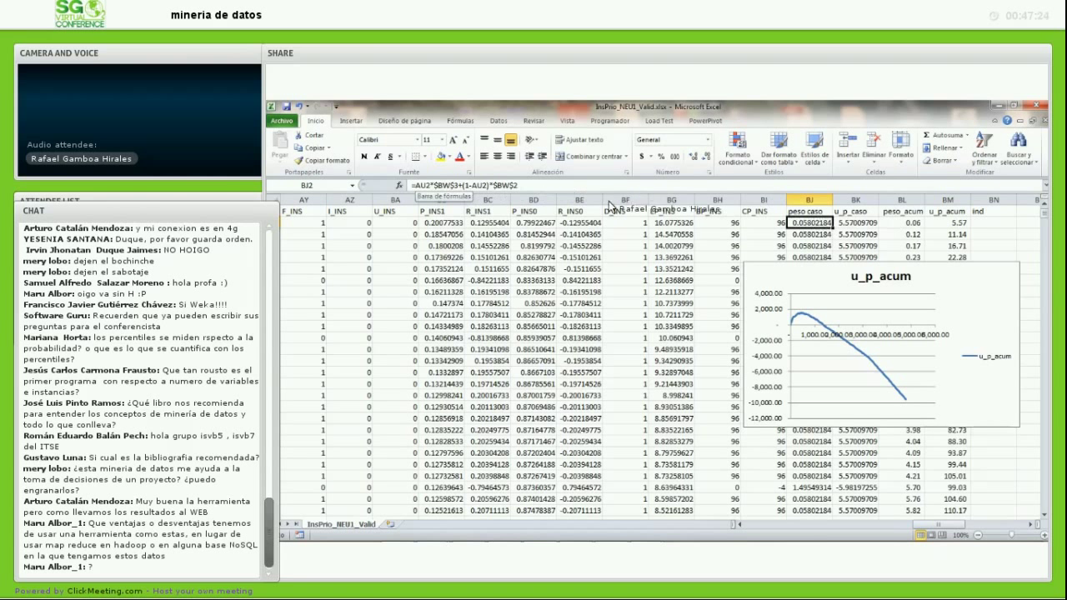
Step: In Excel's InsPrio_NEU1_Valid workbook, examine the u_p_caso formulas in BK2 and BK7, moving the u_p_acum chart lower to uncover more rows
click(856, 224)
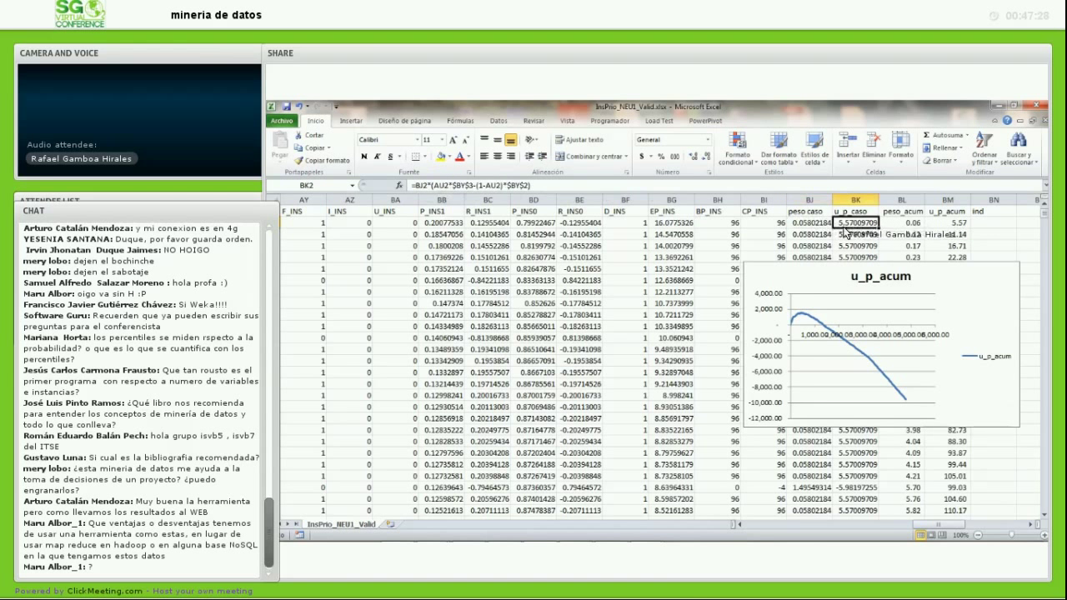
drag(838, 271, 799, 359)
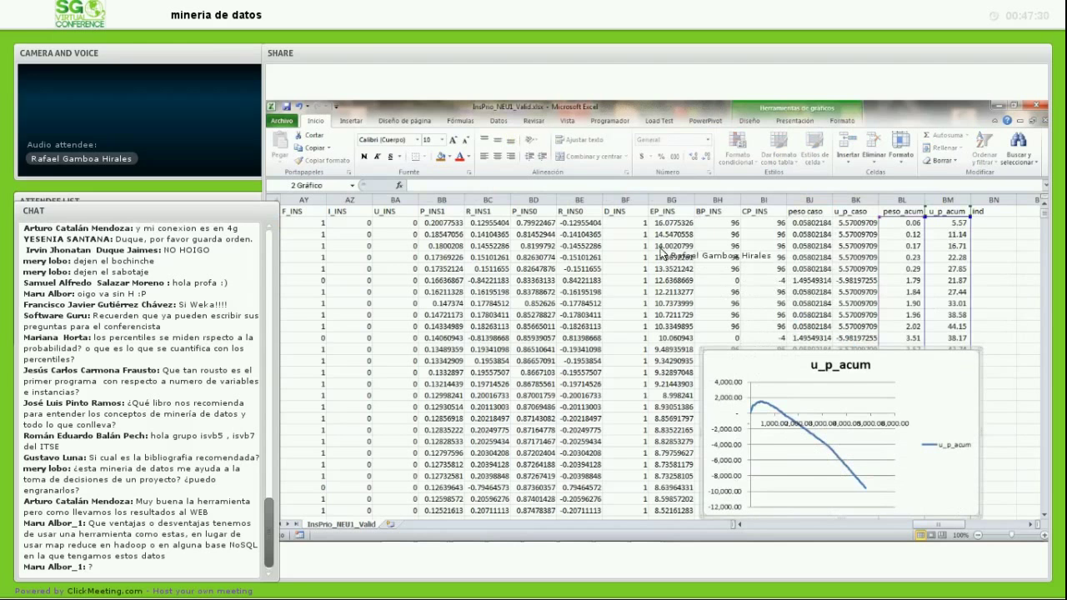
click(856, 280)
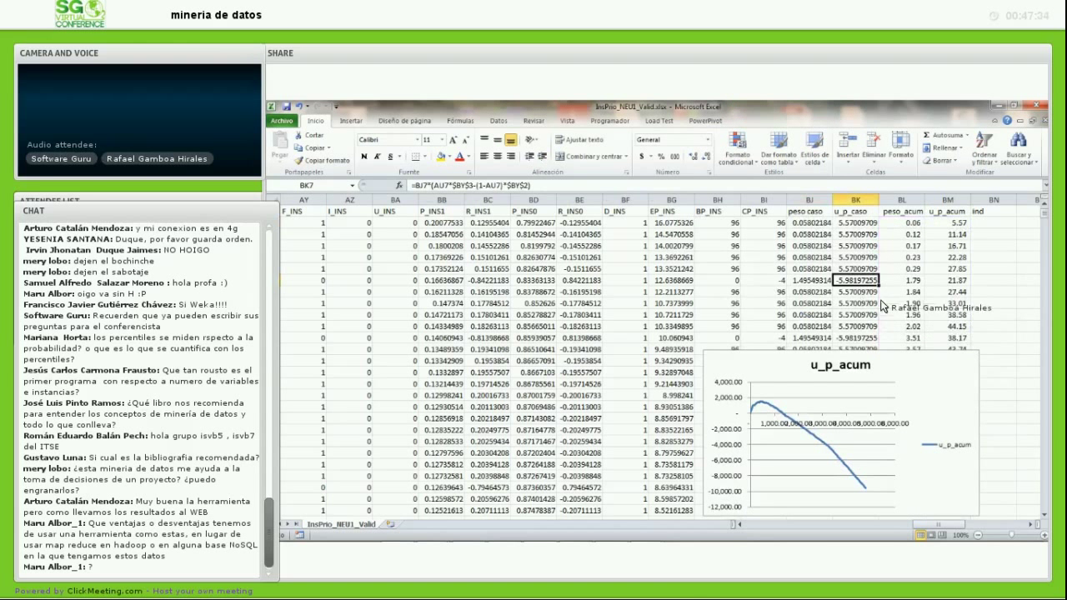
double_click(856, 223)
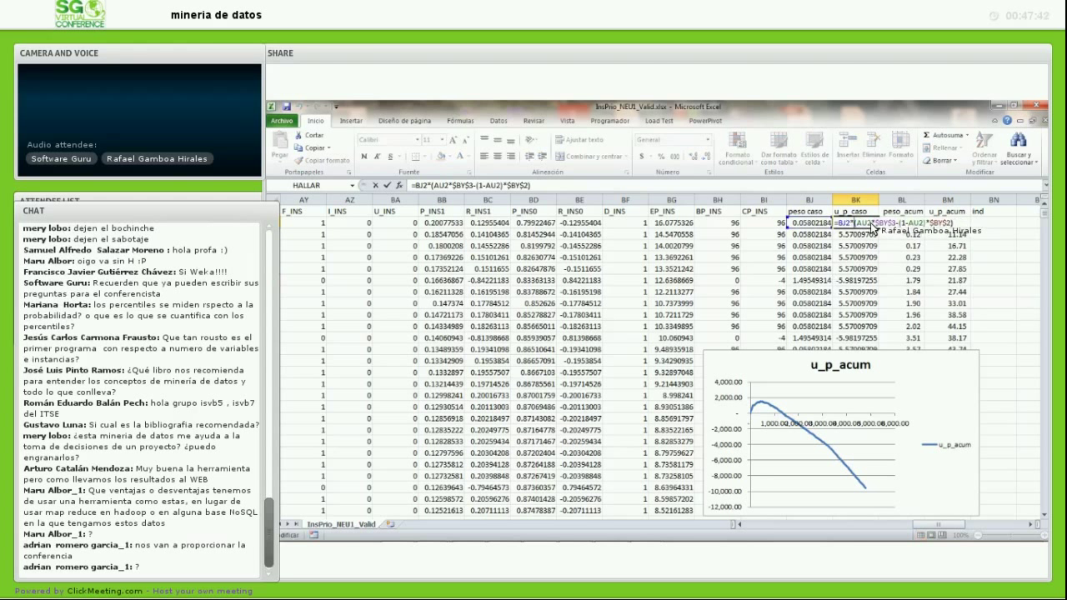
key(Escape)
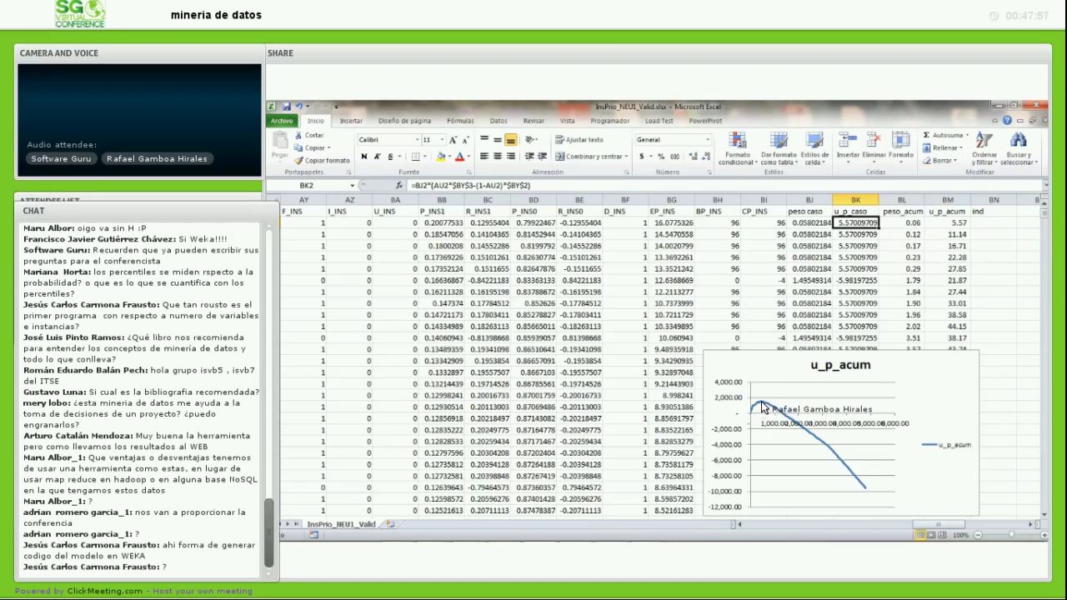
Step: Examine the start of the u_p_acum profit curve and switch to the presentation slide "Flujo de proceso en SAS EM"
mouse_move(761, 406)
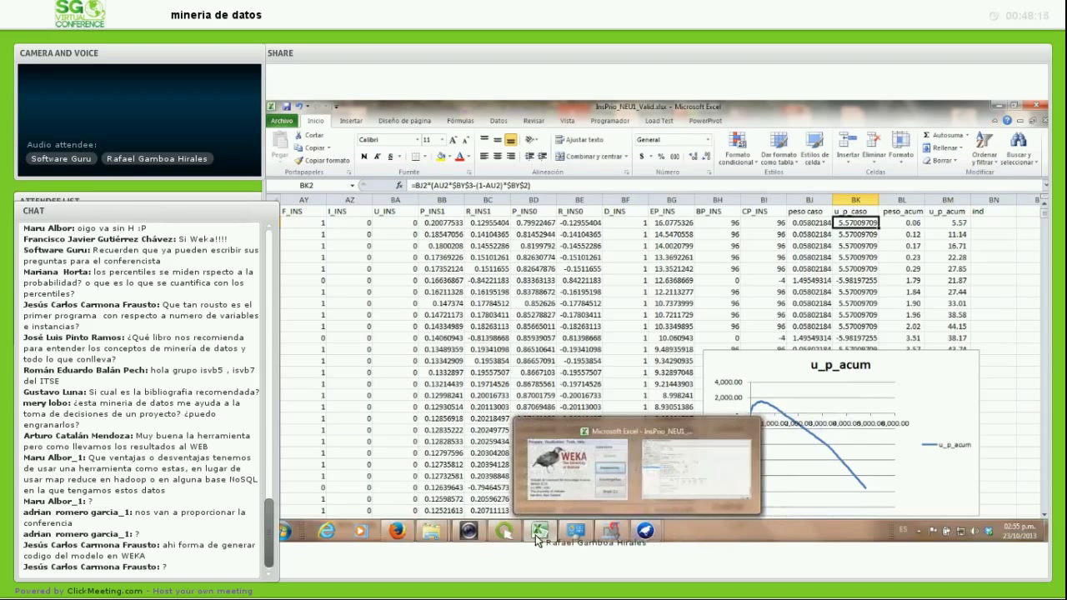
click(399, 536)
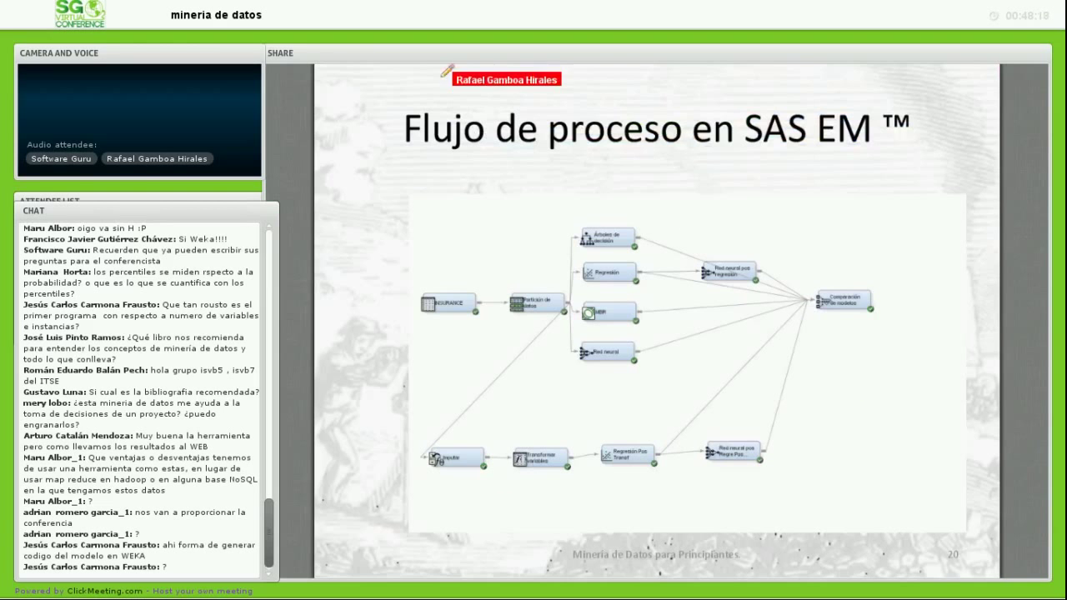